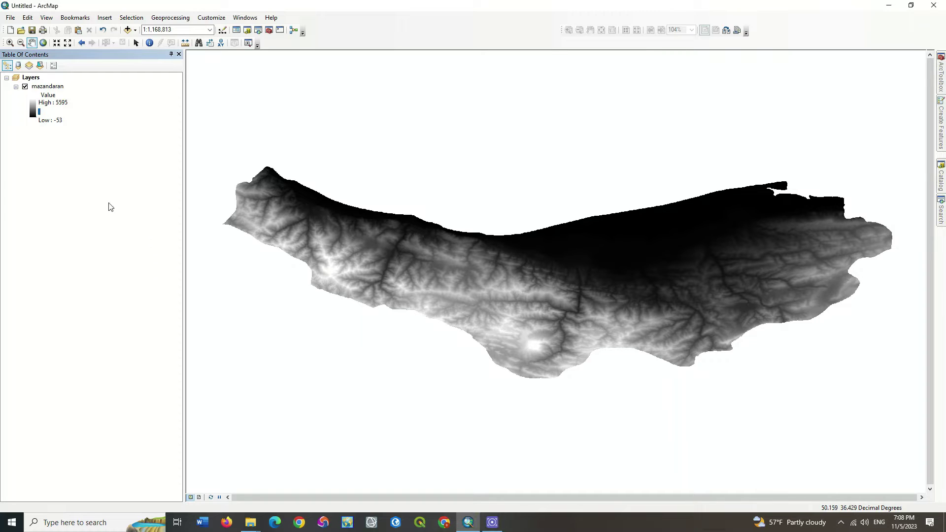
Apply the pale green, green, orange, dark red and white elevation colour ramp to the mazandaran raster.
double_click(28, 103)
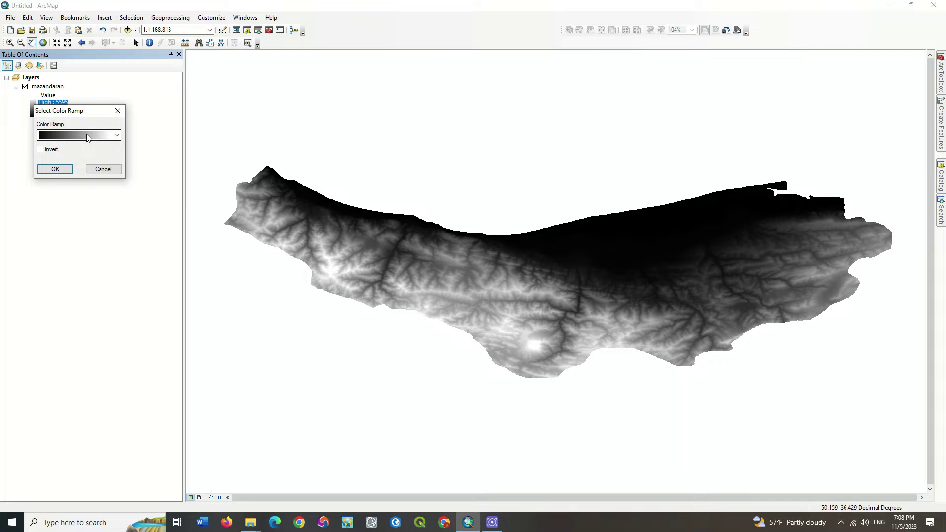
click(86, 134)
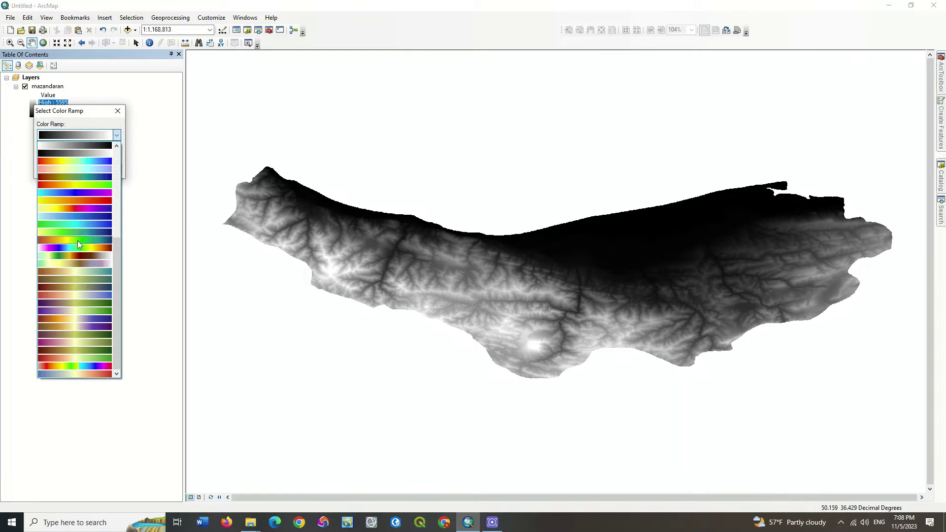
click(78, 255)
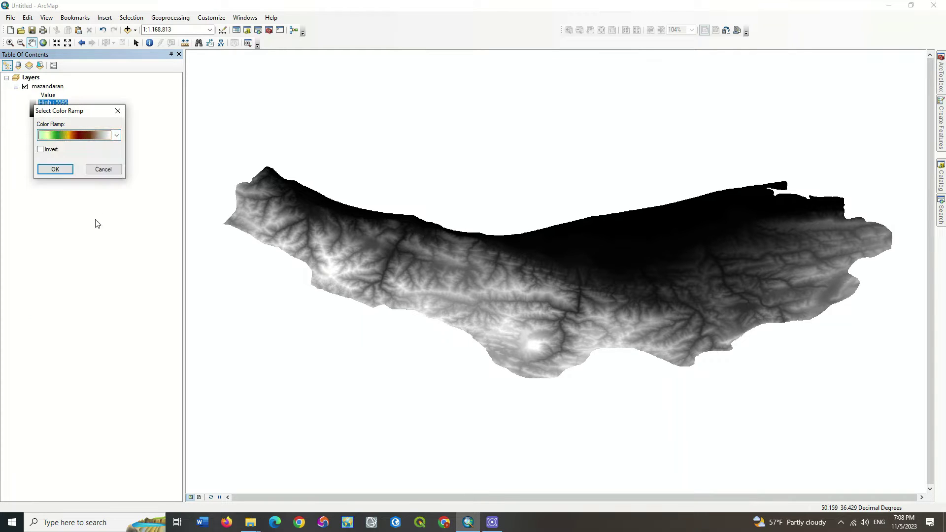
click(59, 169)
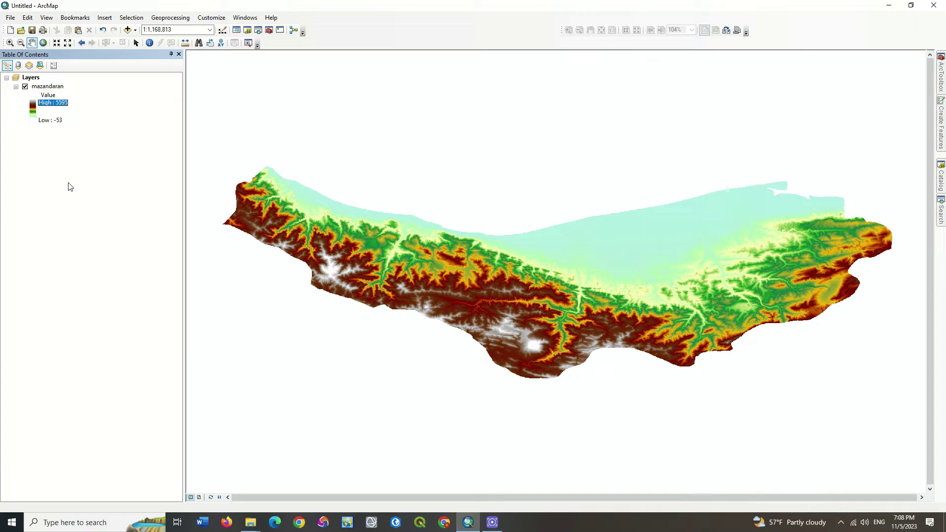
click(60, 121)
click(60, 102)
click(76, 170)
Run the Spatial Analyst Hillshade tool on the mazandaran raster with the default output and illumination settings.
click(939, 215)
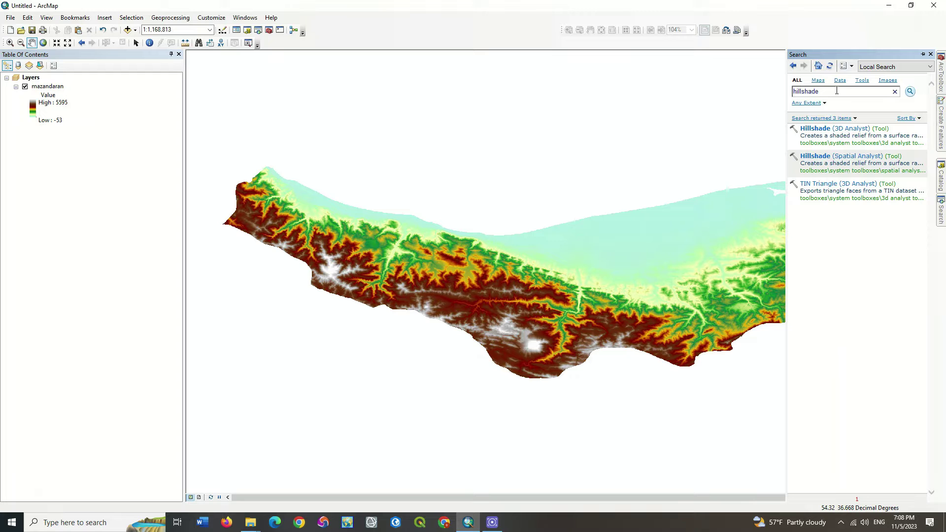
click(866, 159)
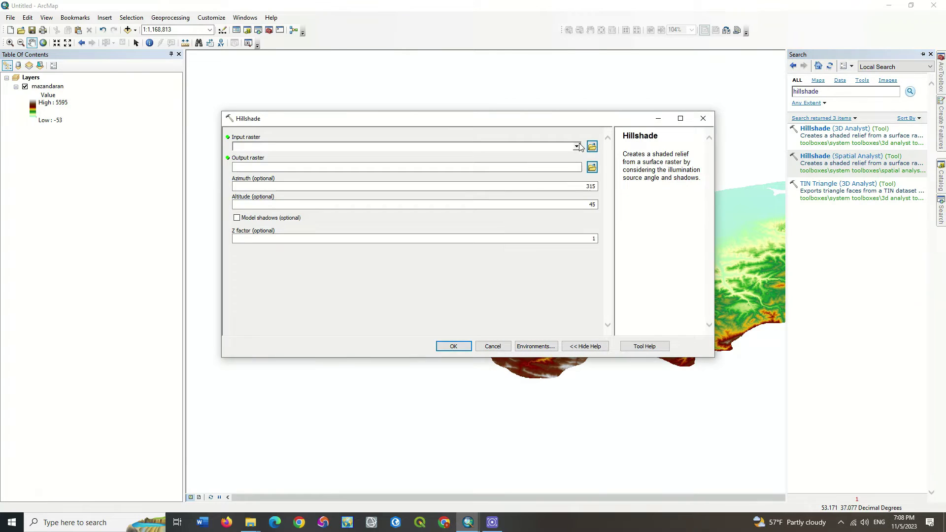
click(576, 146)
click(280, 157)
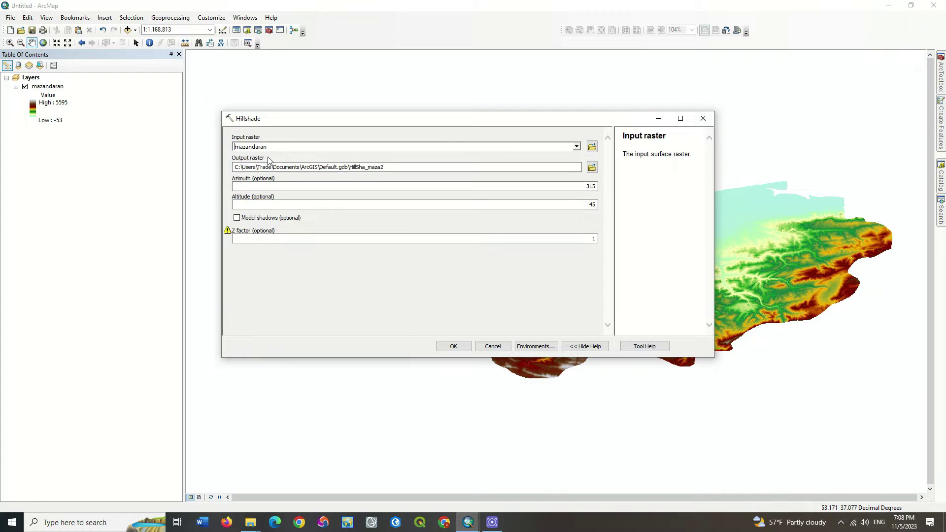
click(453, 346)
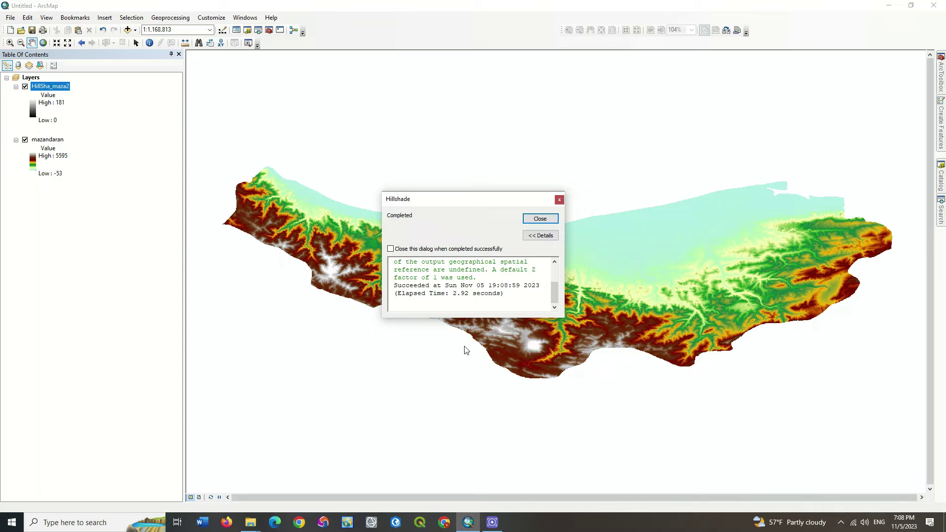
click(559, 200)
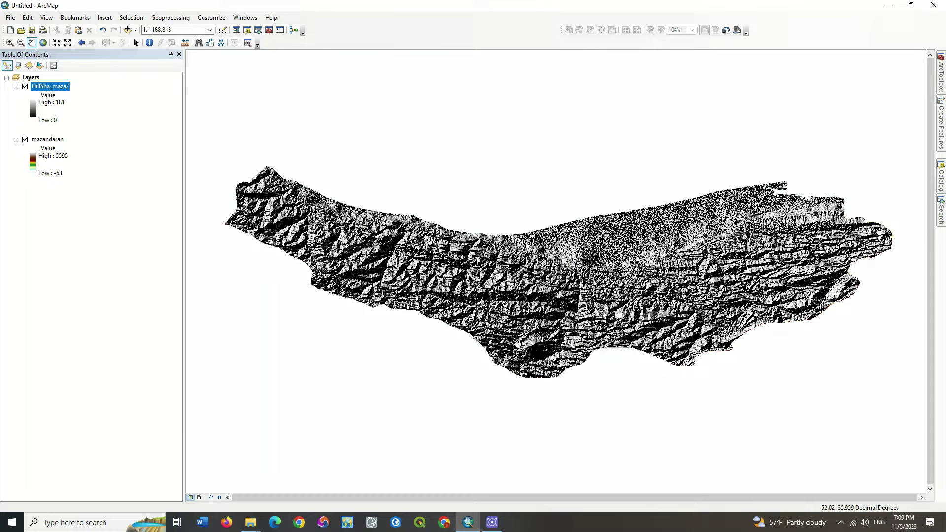
Compare the hillshade with the elevation colours by toggling its visibility, including a close view of the volcanic peak.
click(24, 87)
click(25, 88)
scroll(543, 340, up, 2)
scroll(544, 340, up, 5)
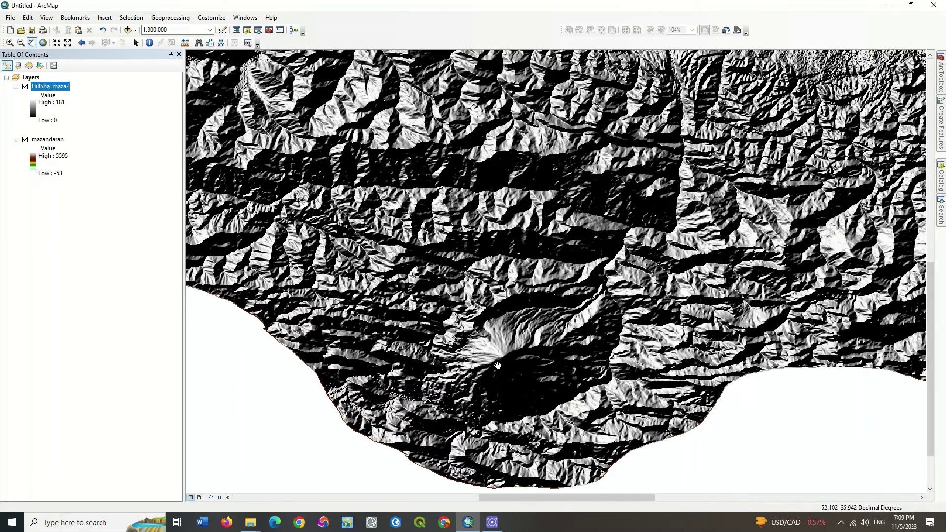
scroll(498, 366, up, 2)
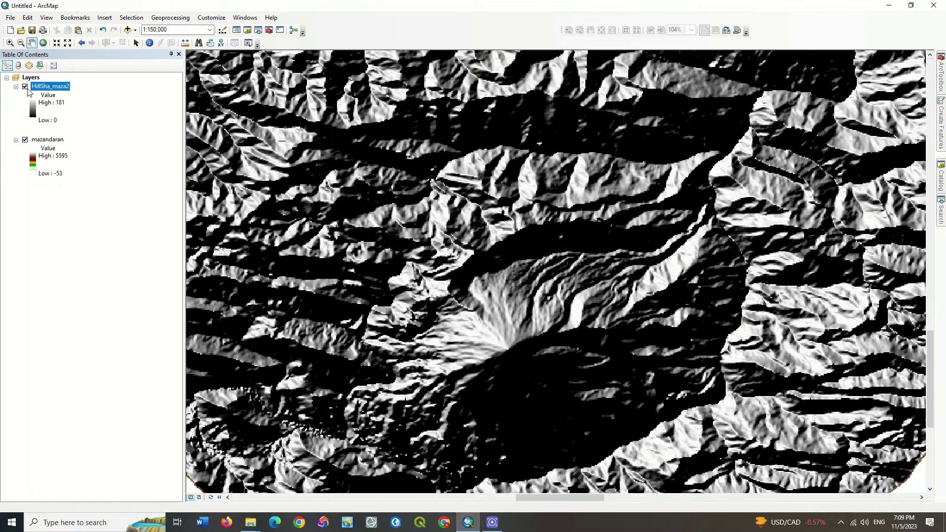
click(25, 86)
click(25, 87)
Place HillSha_maza2 beneath mazandaran and, in Image Analysis, set mazandaran's contrast to 10 and transparency to 19.
drag(49, 89, 50, 191)
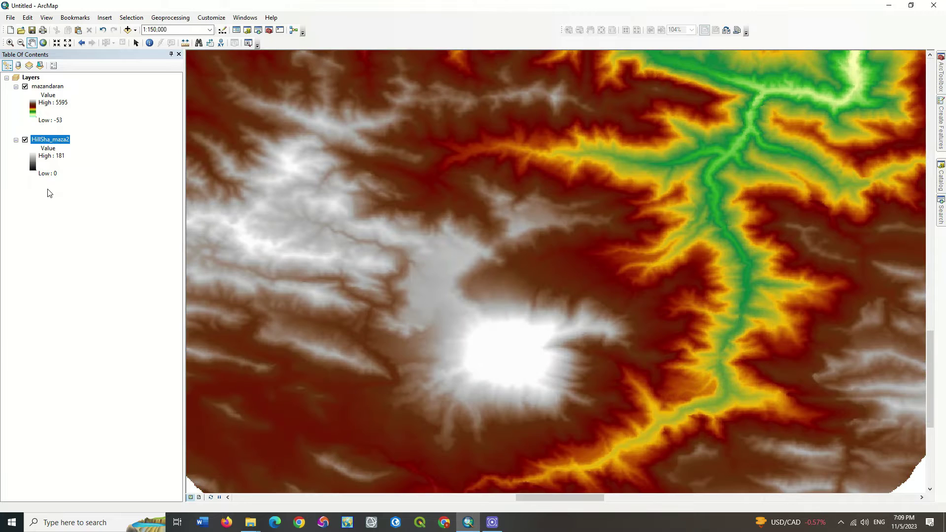
click(239, 19)
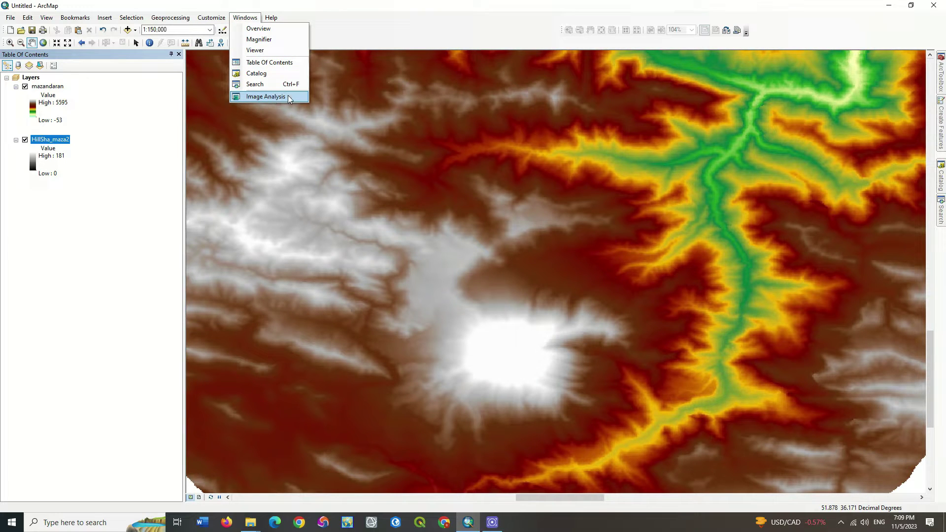
click(304, 98)
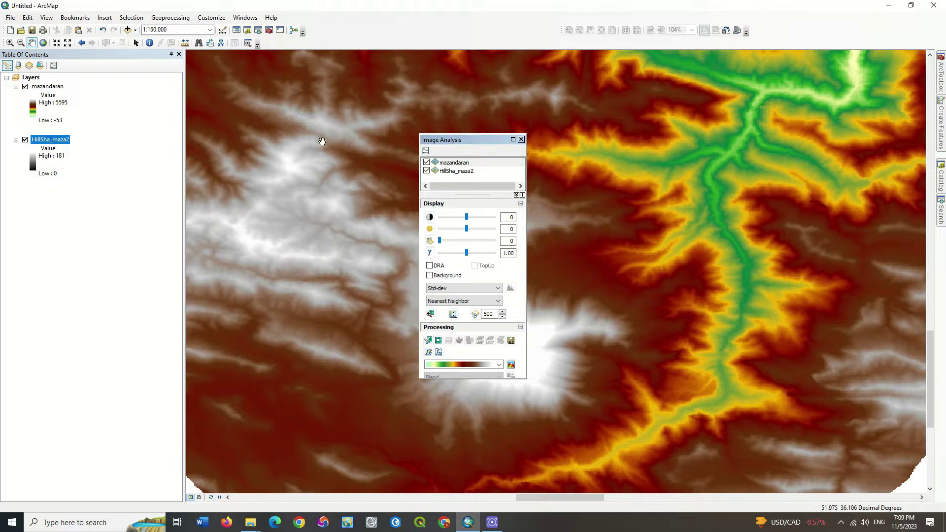
click(463, 163)
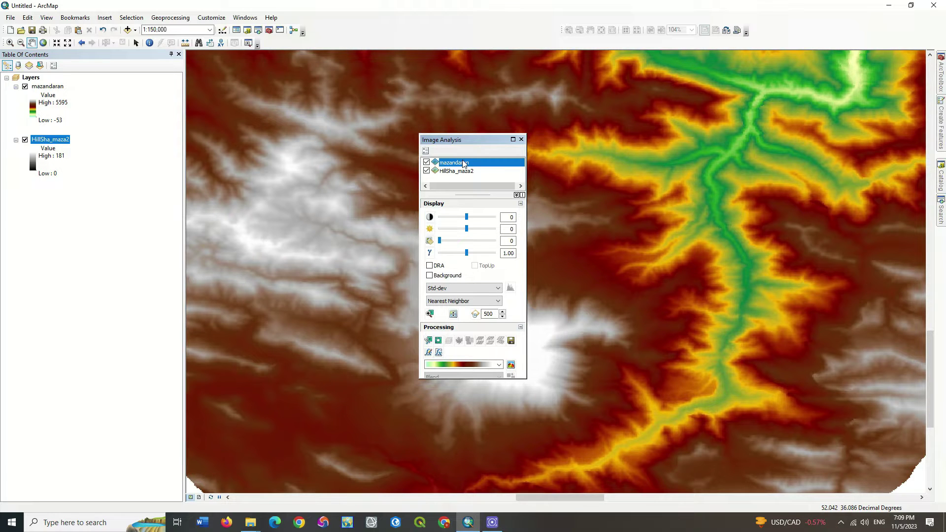
drag(439, 241, 452, 245)
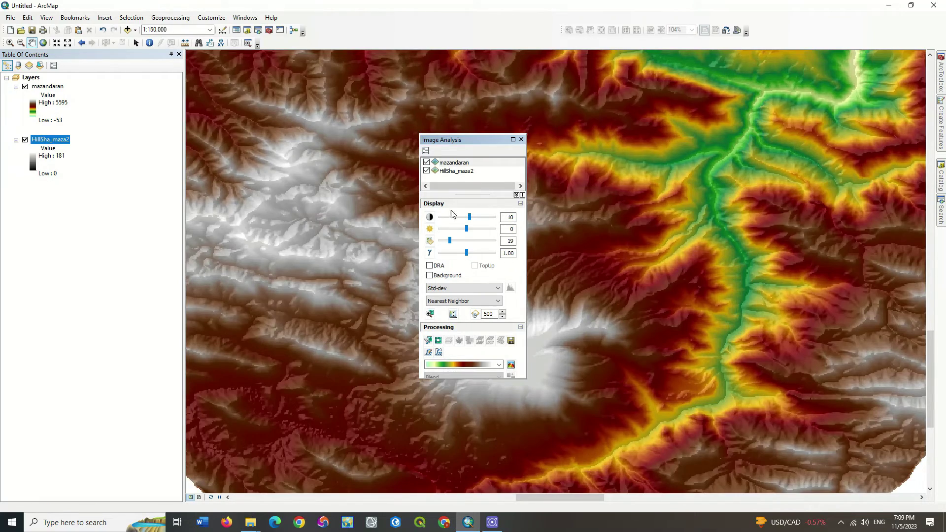
Try transparency values of 22 and 25 on the mazandaran layer and inspect the shaded relief at several scales.
drag(470, 140, 280, 96)
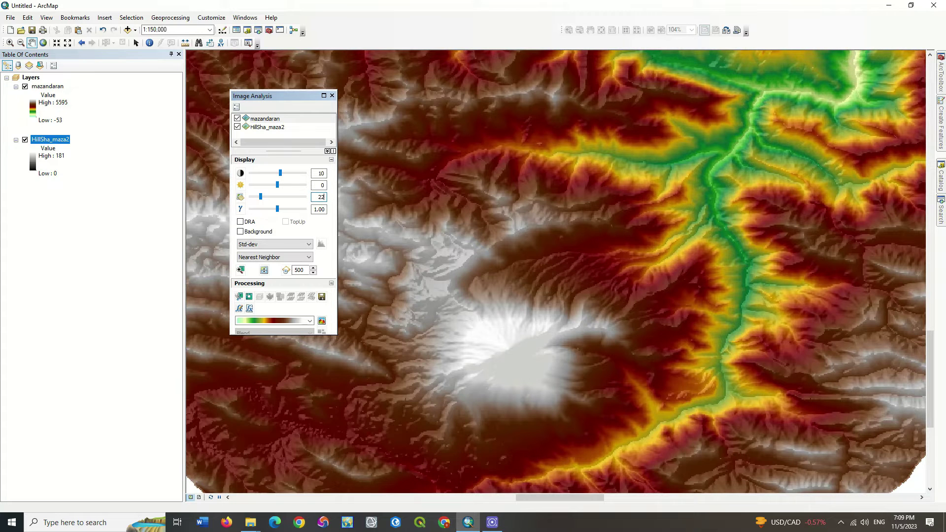
key(Return)
double_click(323, 196)
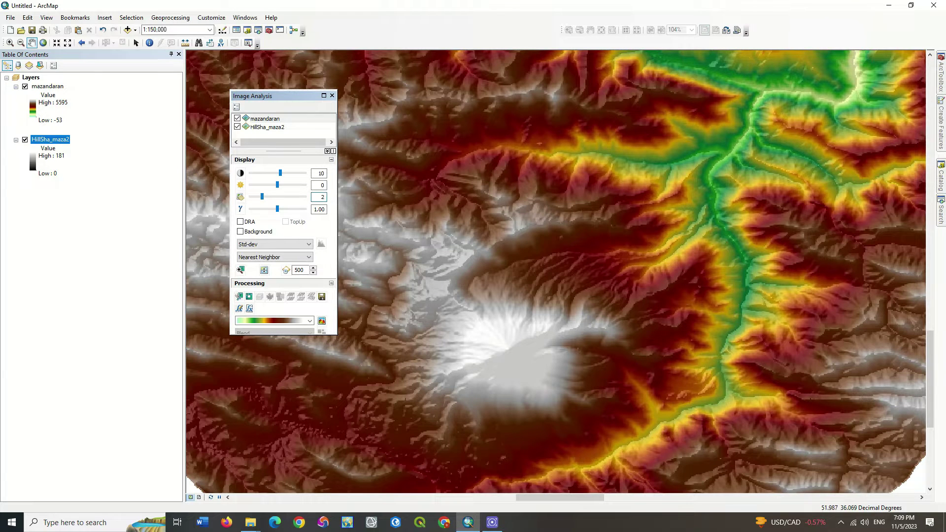
key(Return)
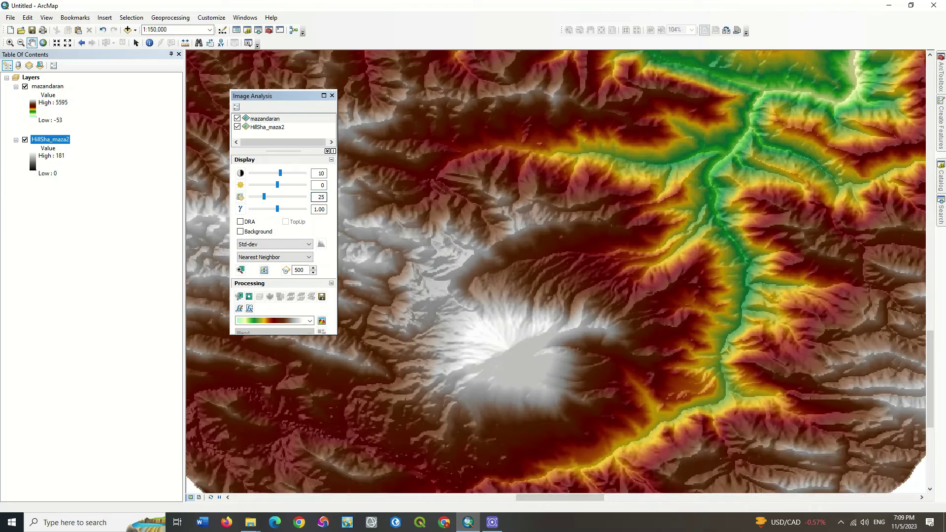
scroll(491, 270, down, 2)
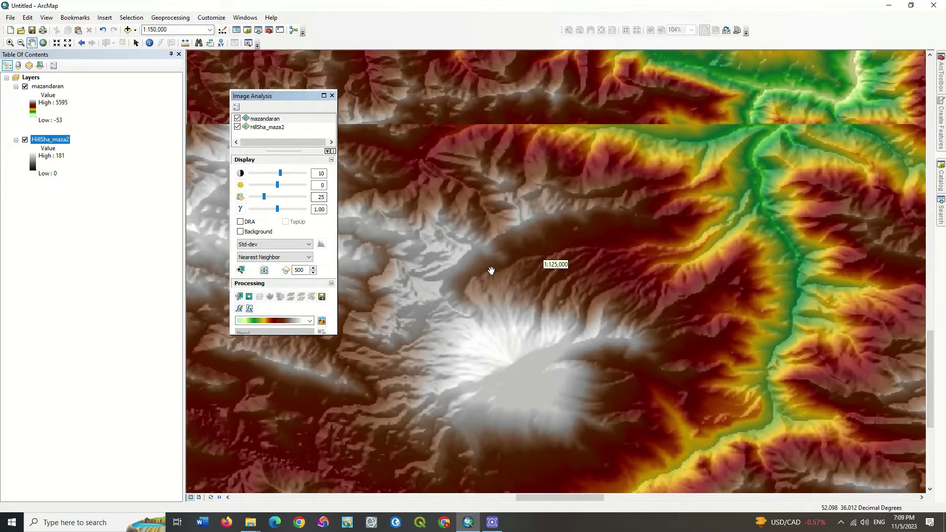
scroll(491, 271, up, 5)
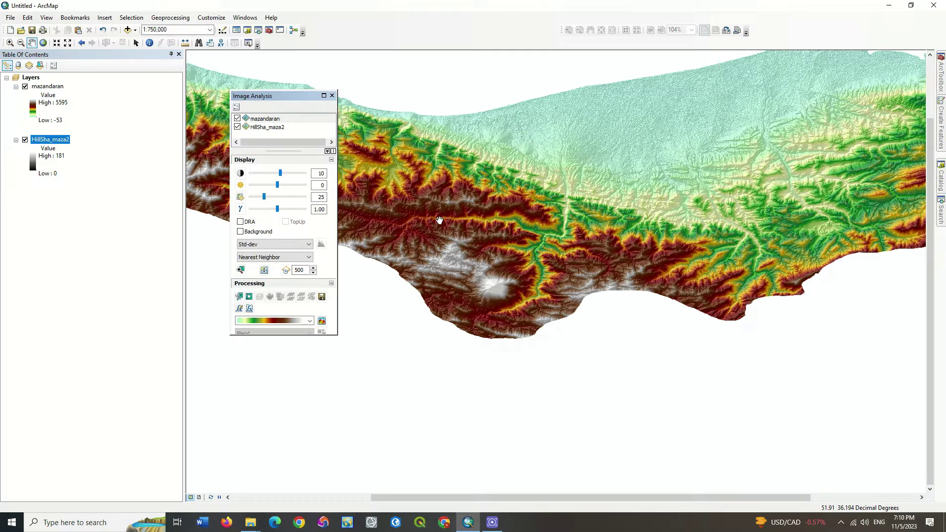
scroll(440, 220, down, 1)
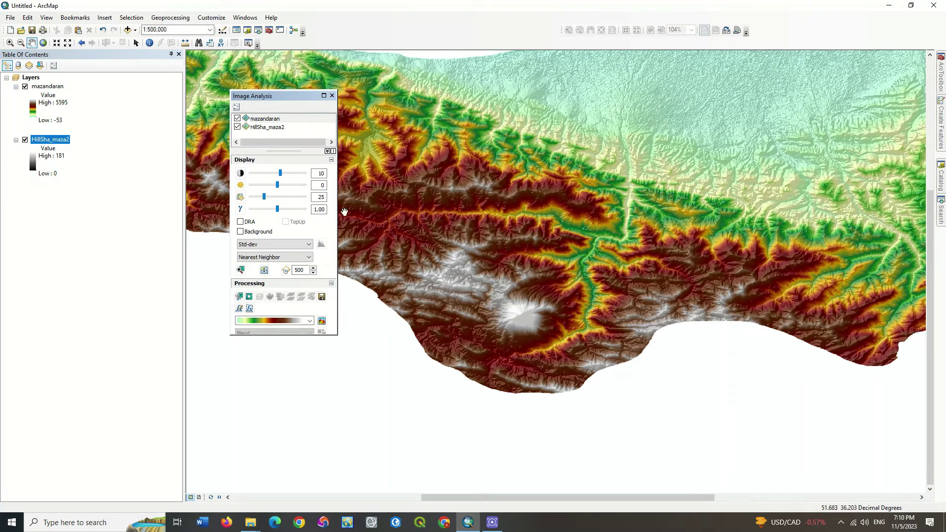
Set the mazandaran layer's transparency to 20, close Image Analysis and show the full extent of the map.
double_click(322, 197)
key(Return)
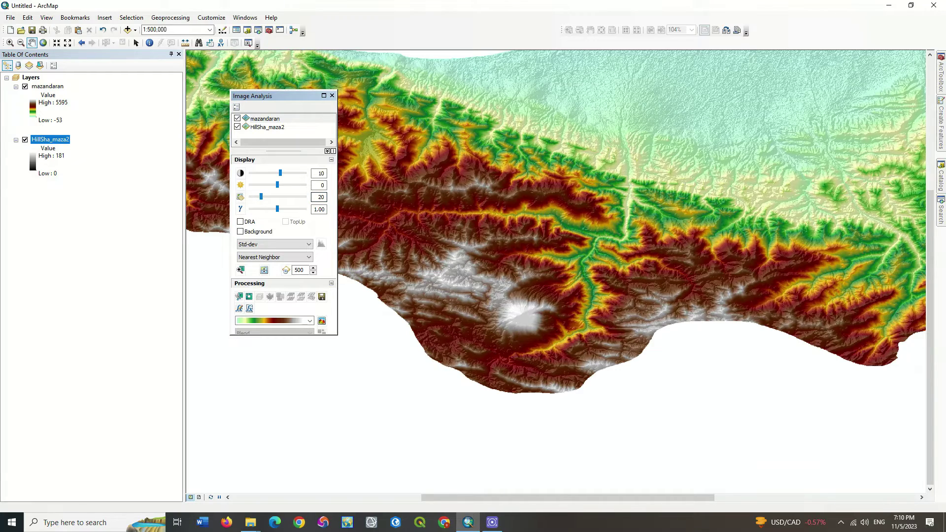
double_click(325, 198)
click(332, 95)
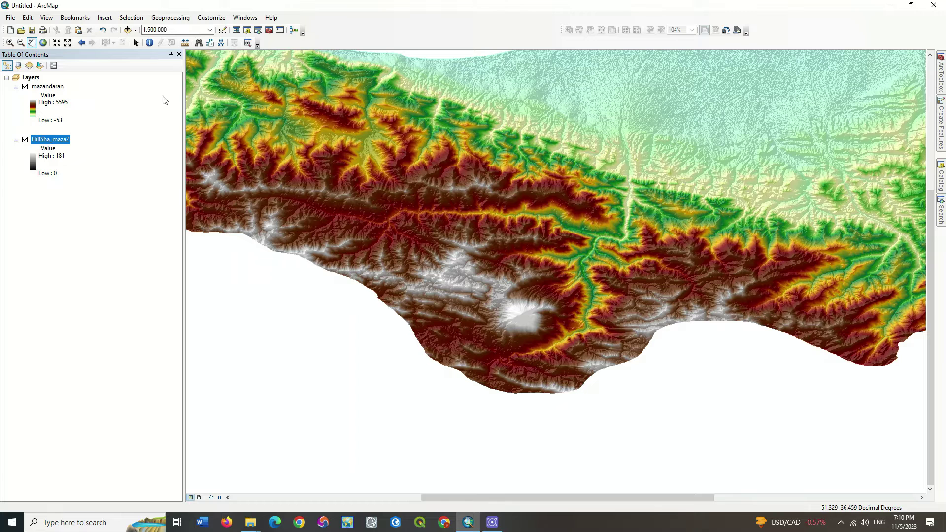
click(32, 42)
click(43, 42)
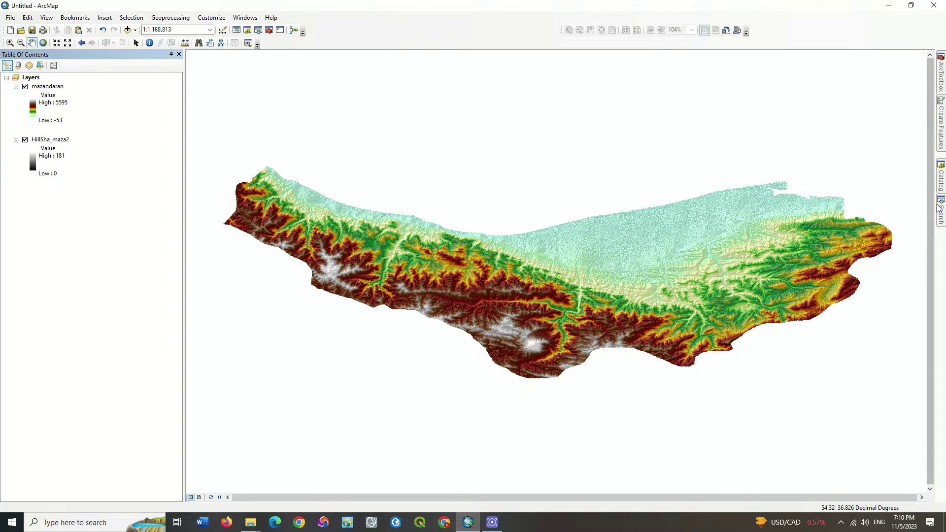
Find the Spatial Analyst Contour tool and run it on the mazandaran raster with a contour interval of 700.
mouse_move(941, 209)
drag(819, 92, 787, 92)
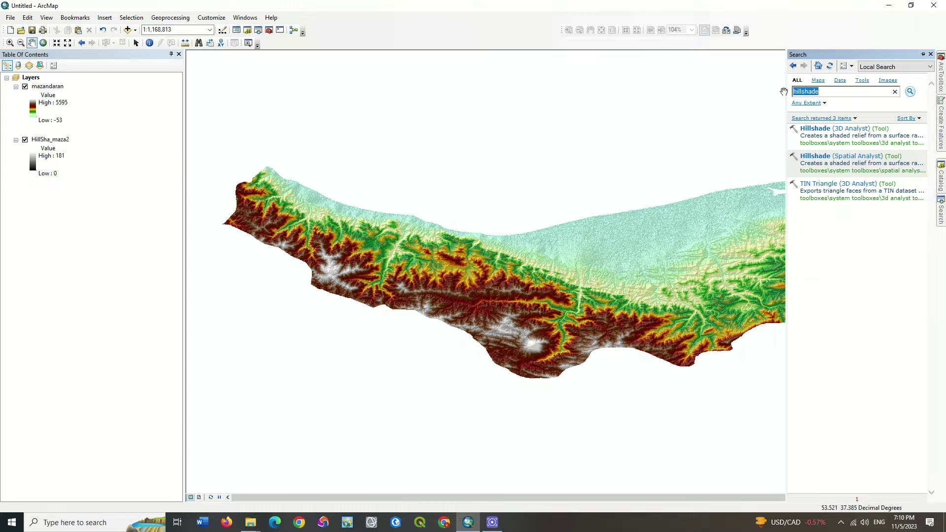
text(contour)
key(Return)
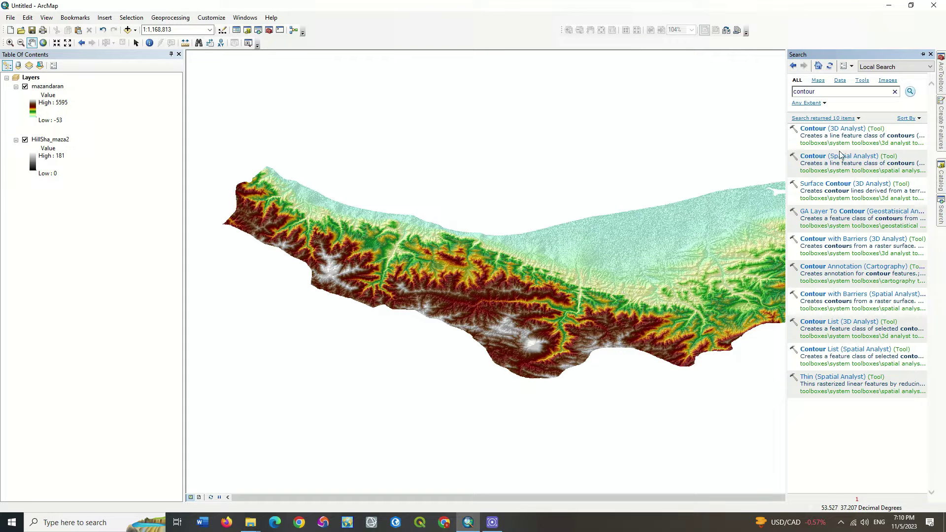
click(862, 156)
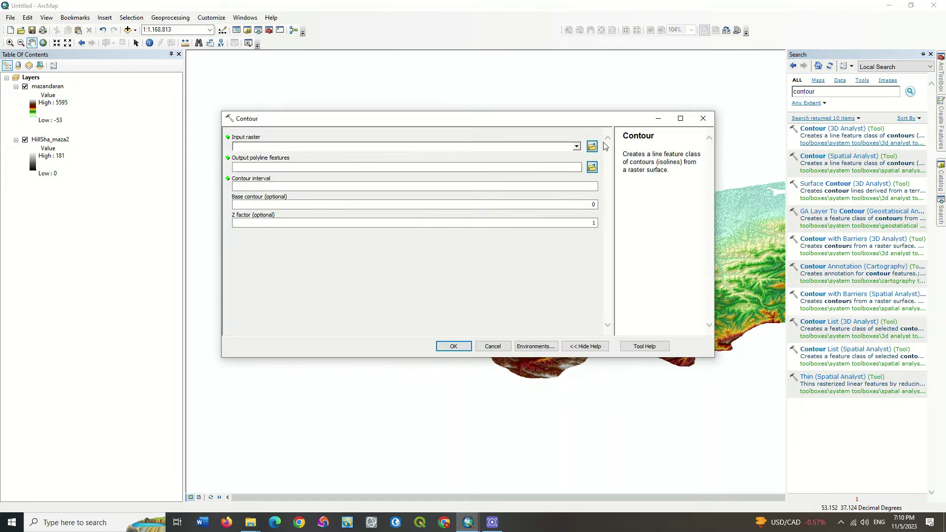
click(577, 146)
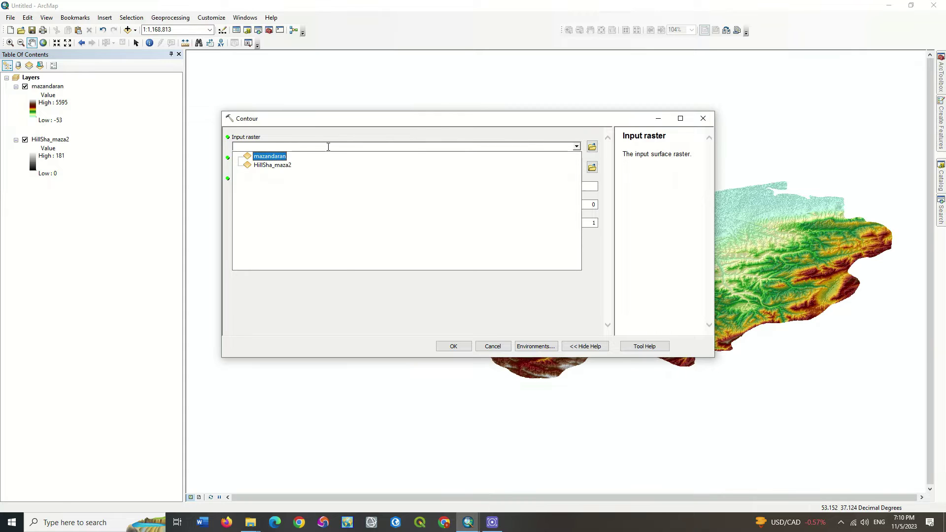
click(286, 156)
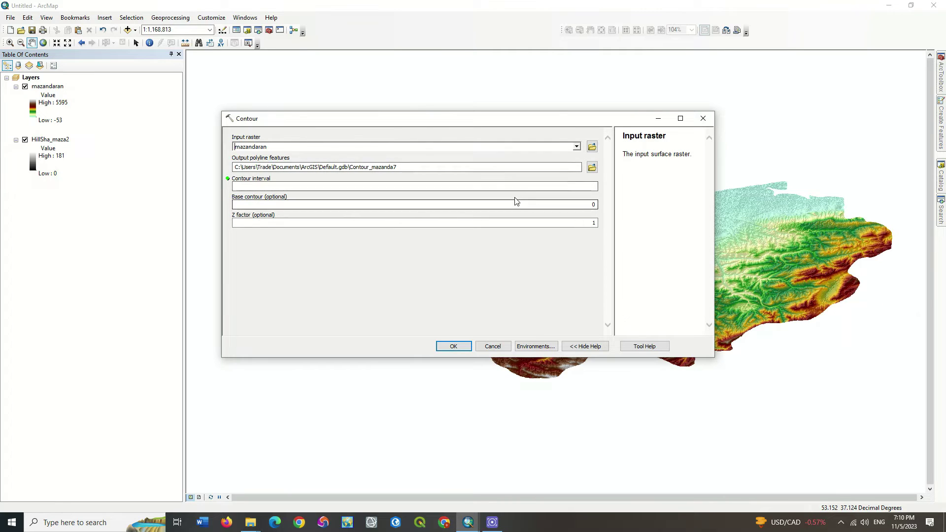
click(571, 185)
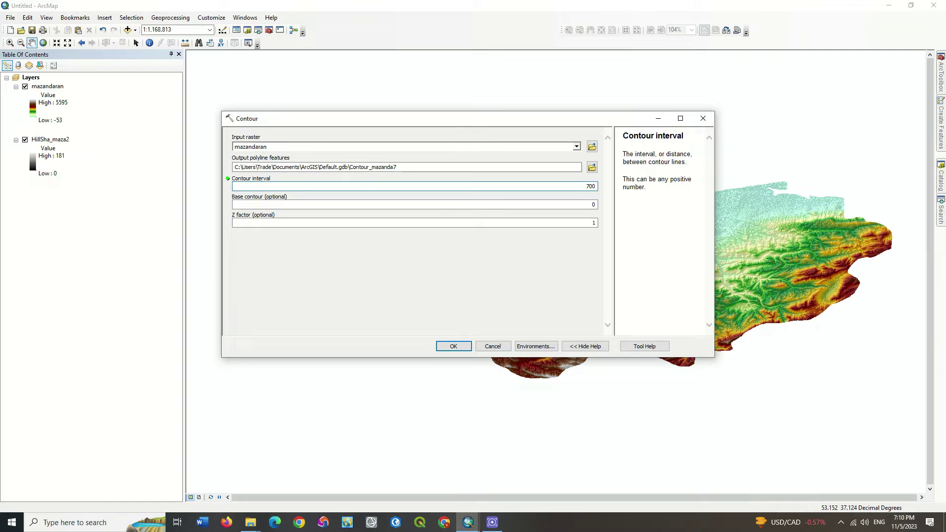
click(453, 347)
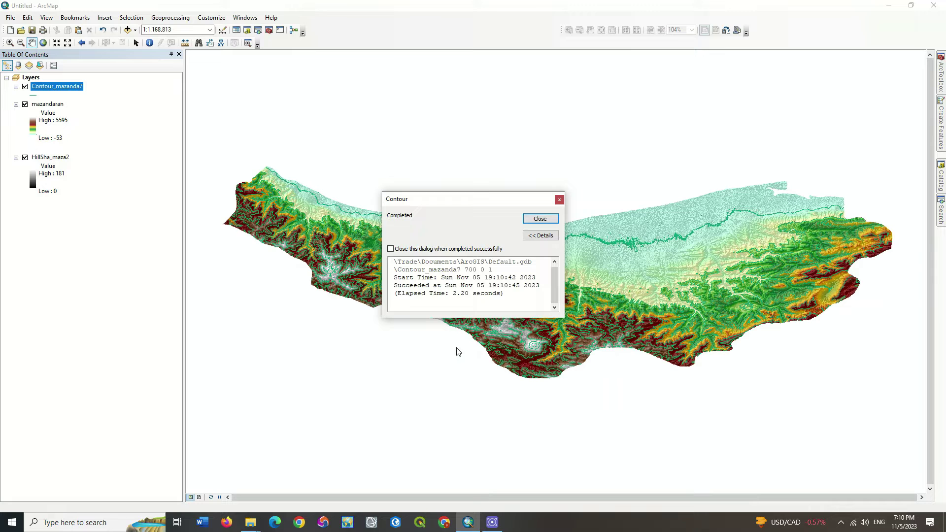
click(559, 200)
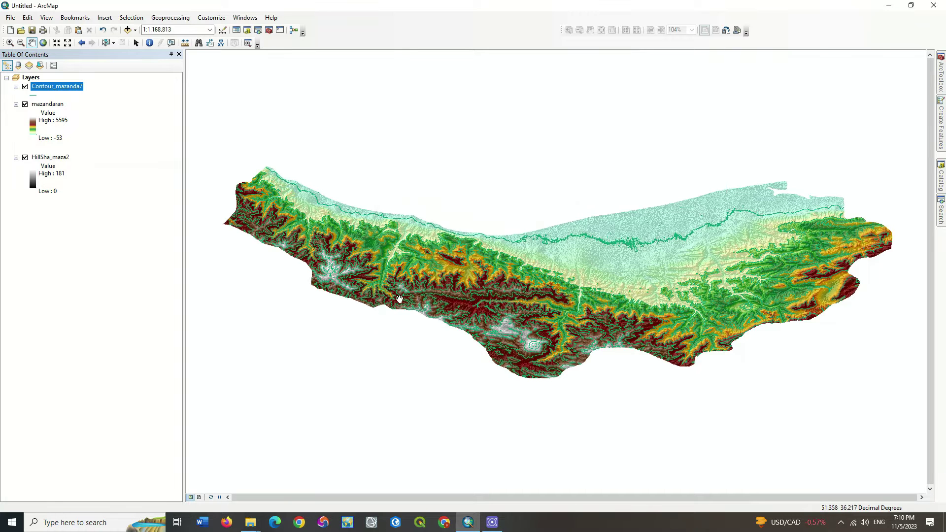
Try red and medium grey as line colours for the Contour_mazanda7 layer.
click(34, 96)
click(321, 186)
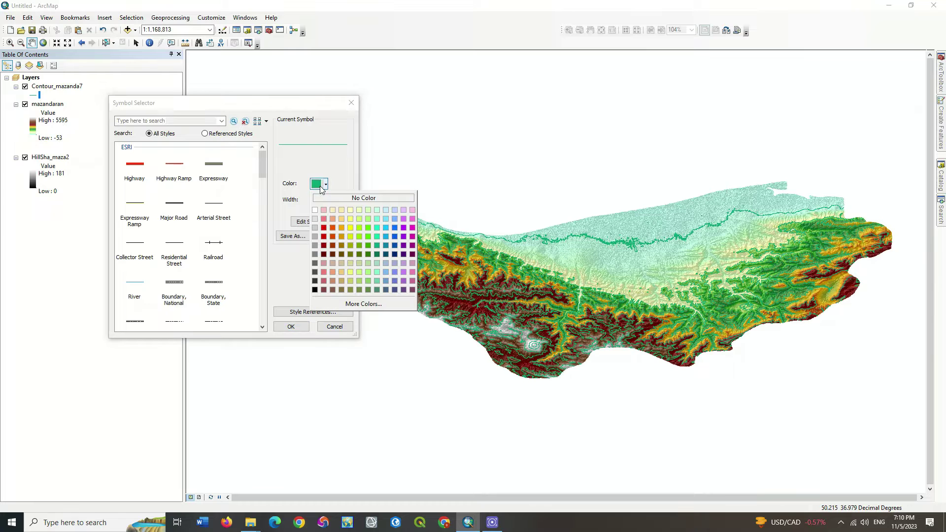
click(324, 228)
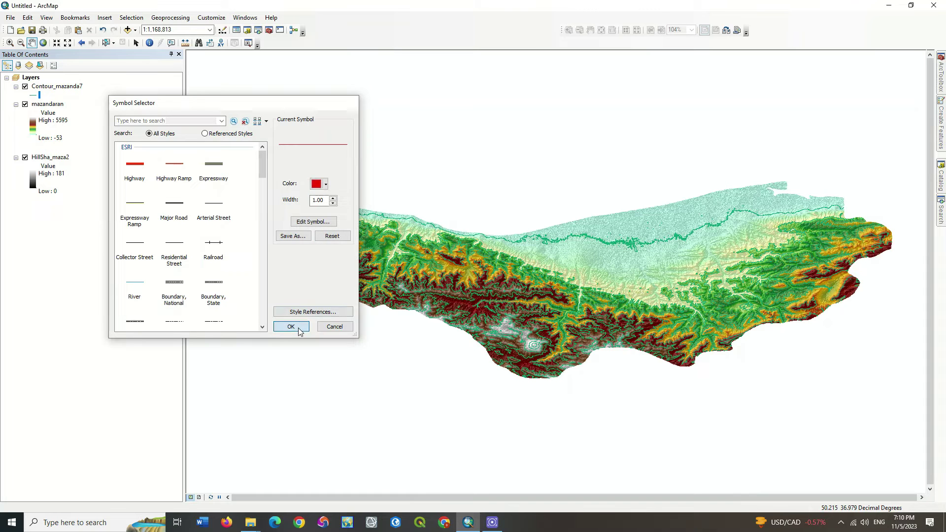
click(291, 326)
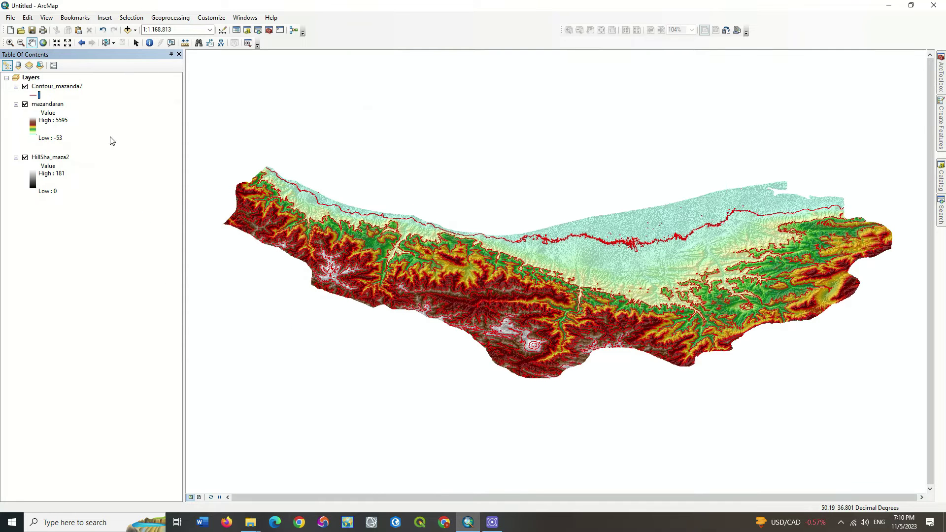
click(37, 96)
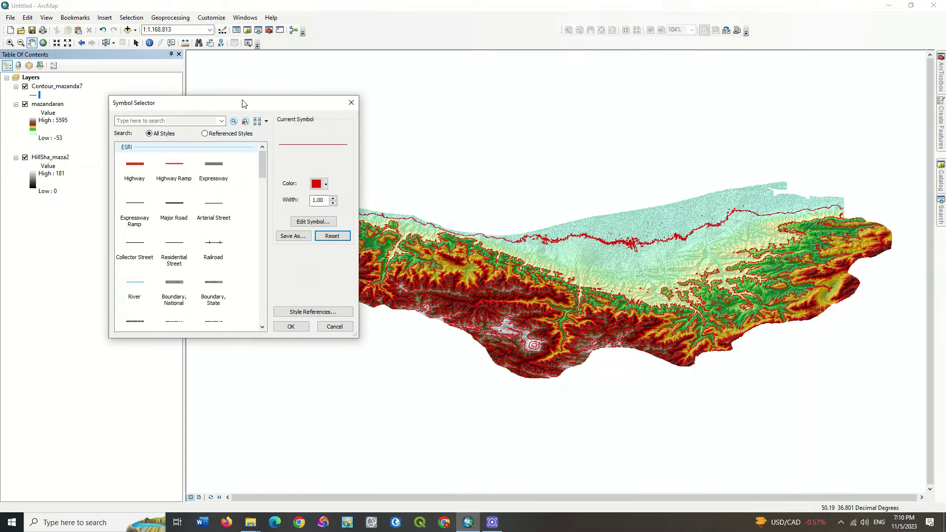
drag(242, 97, 212, 88)
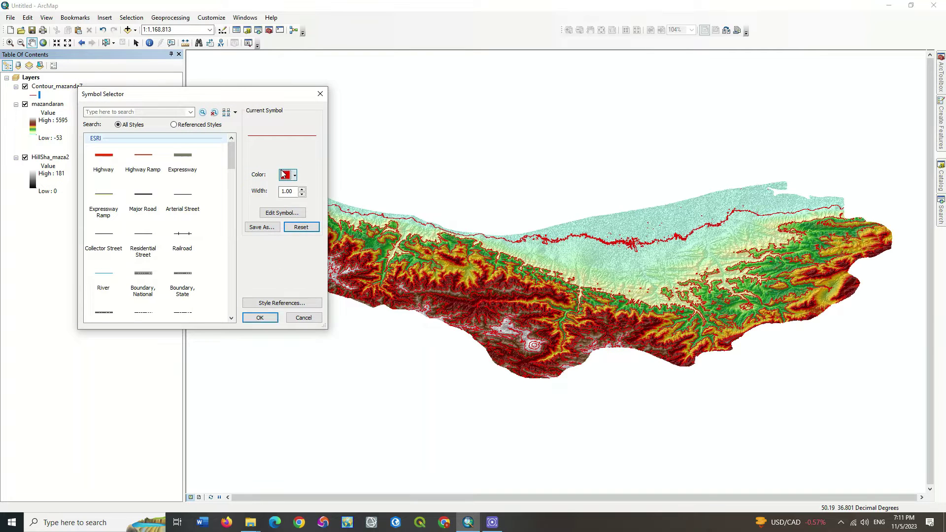
click(284, 174)
click(283, 237)
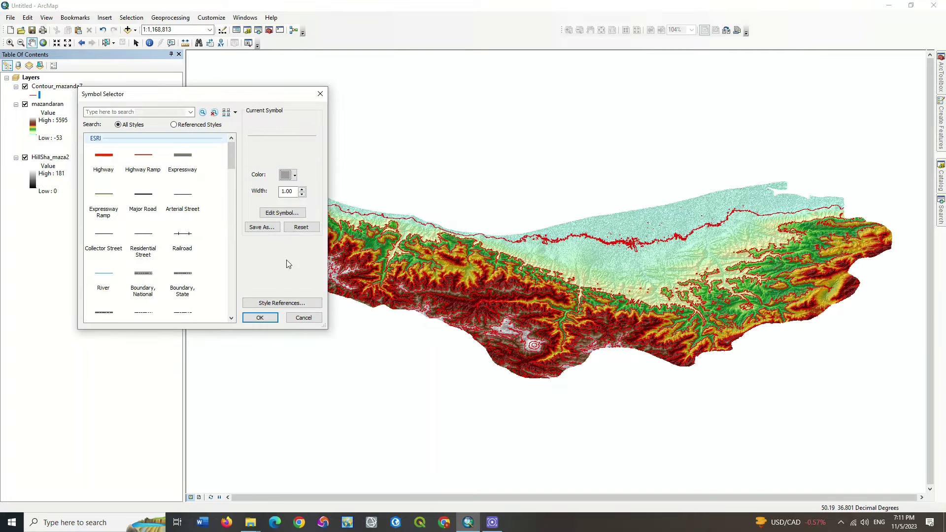
click(259, 318)
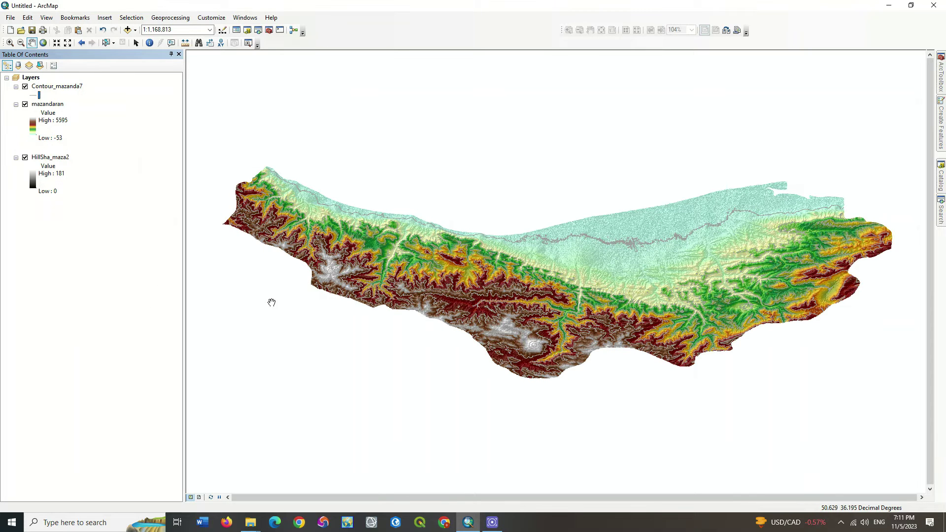
Set the Contour_mazanda7 lines to dark grey with a width of 0.1.
click(38, 95)
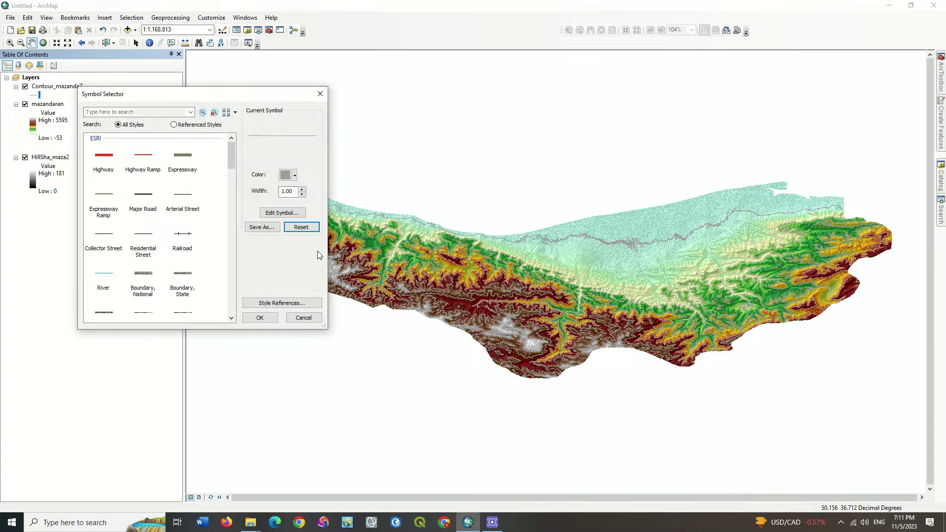
click(295, 175)
click(308, 278)
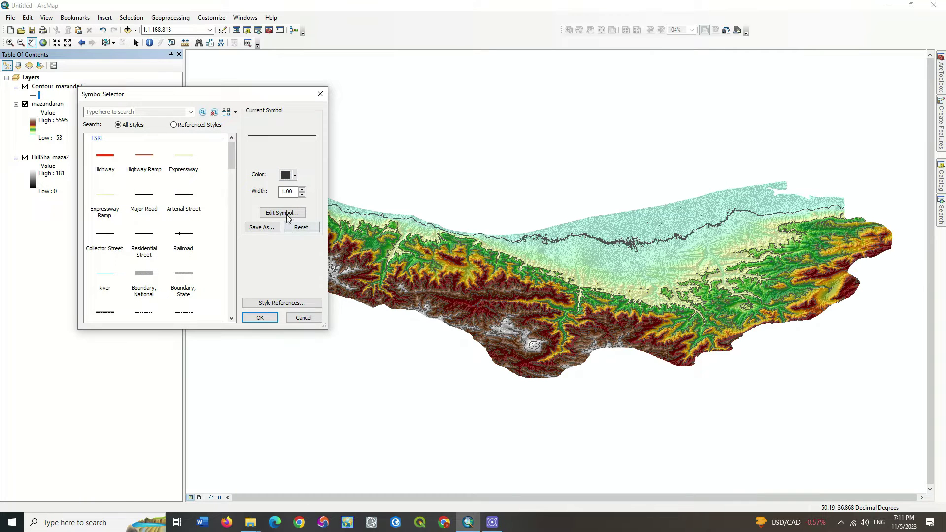
drag(295, 191, 277, 193)
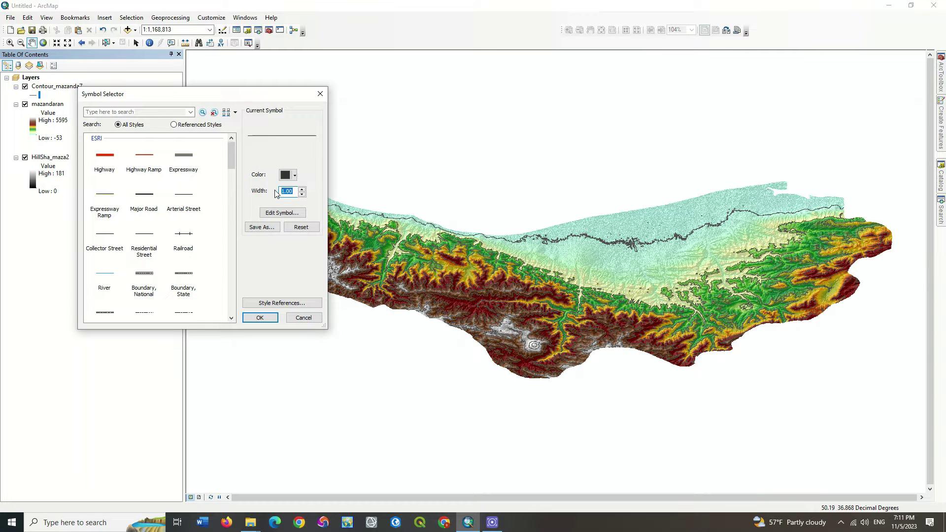
text(0.1)
click(266, 316)
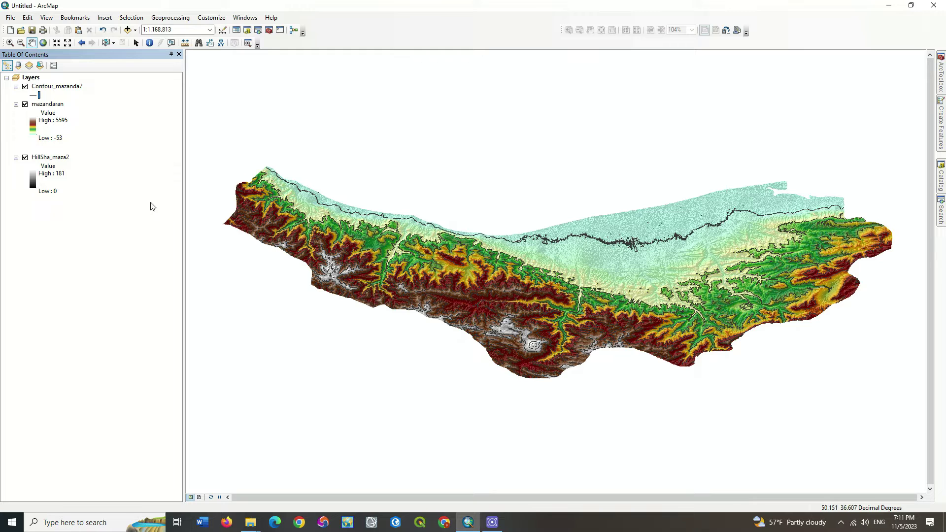
Turn on feature labels for Contour_mazanda7 and open the layer's label properties.
right_click(56, 87)
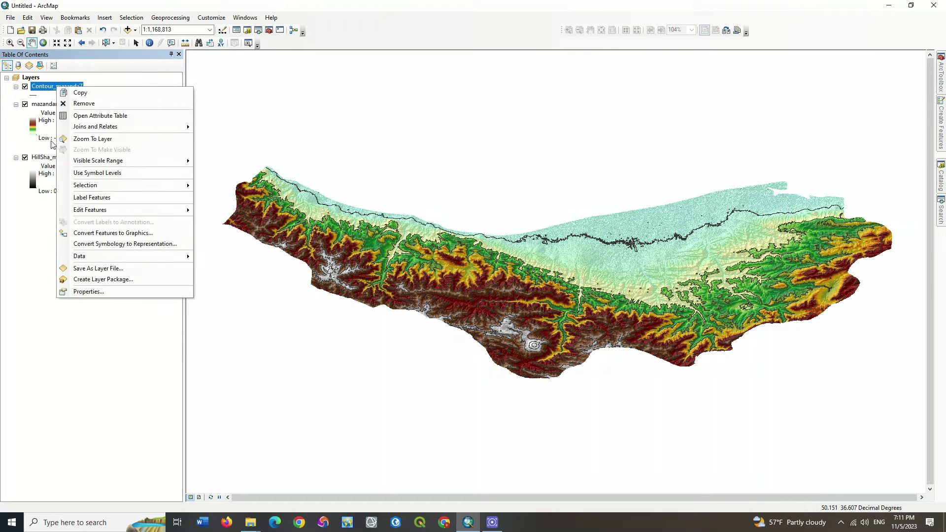
click(91, 198)
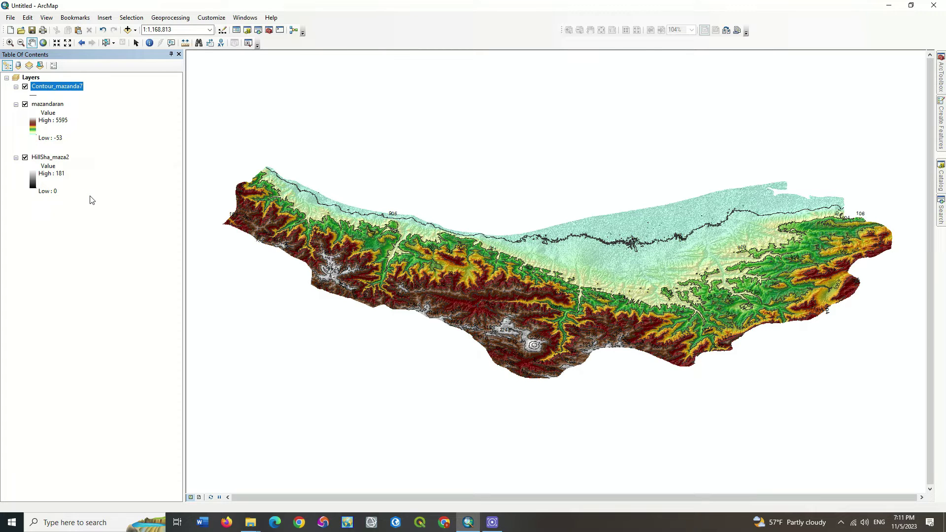
right_click(61, 88)
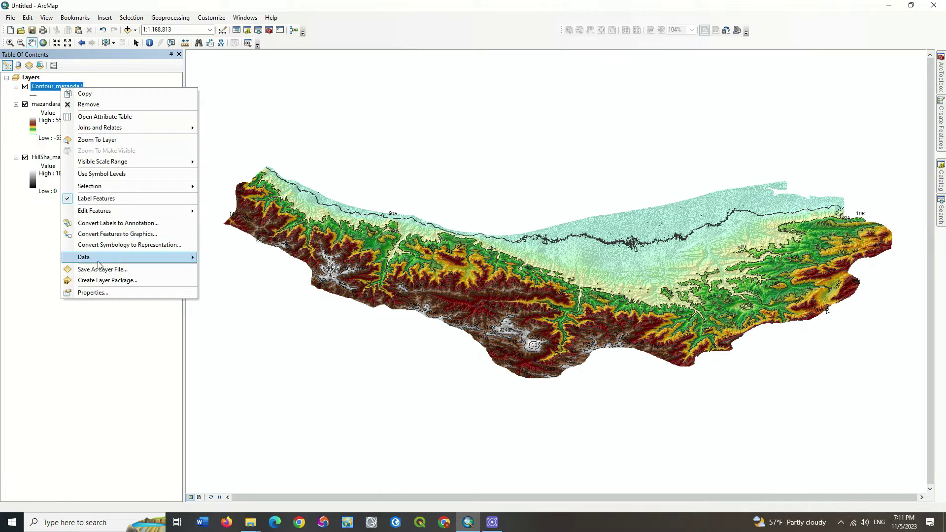
click(93, 292)
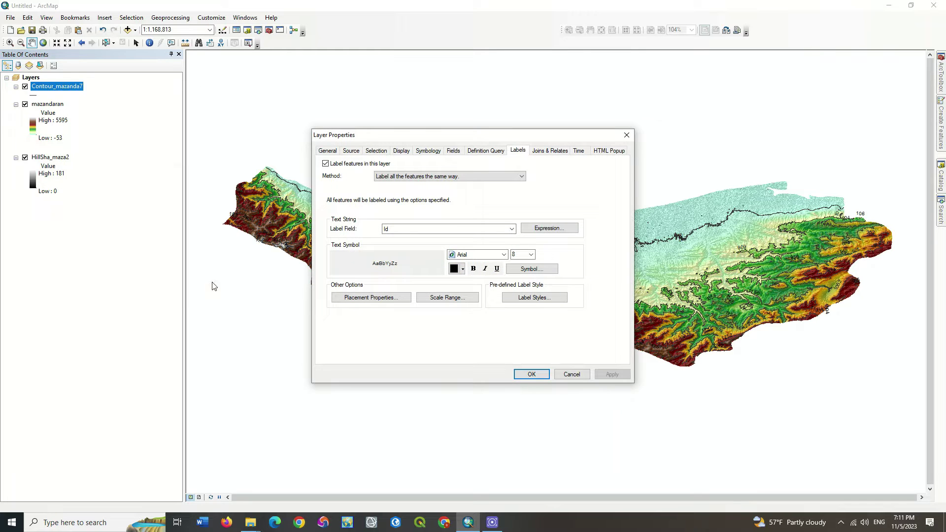
Try bold 10-point text for the contour labels.
click(530, 254)
click(519, 282)
click(473, 268)
click(612, 375)
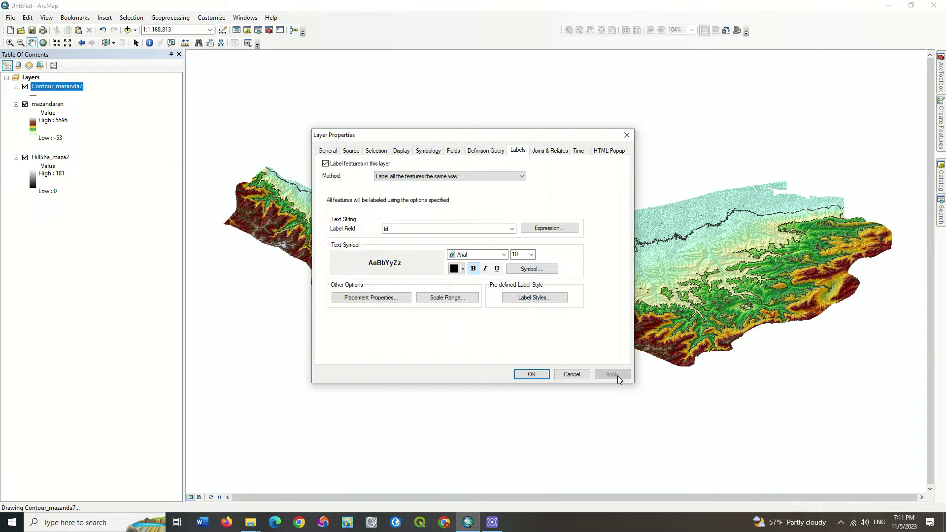
Format the contour labels as 9-point, non-bold Times New Roman text and accept the layer properties.
click(531, 254)
click(521, 269)
click(613, 376)
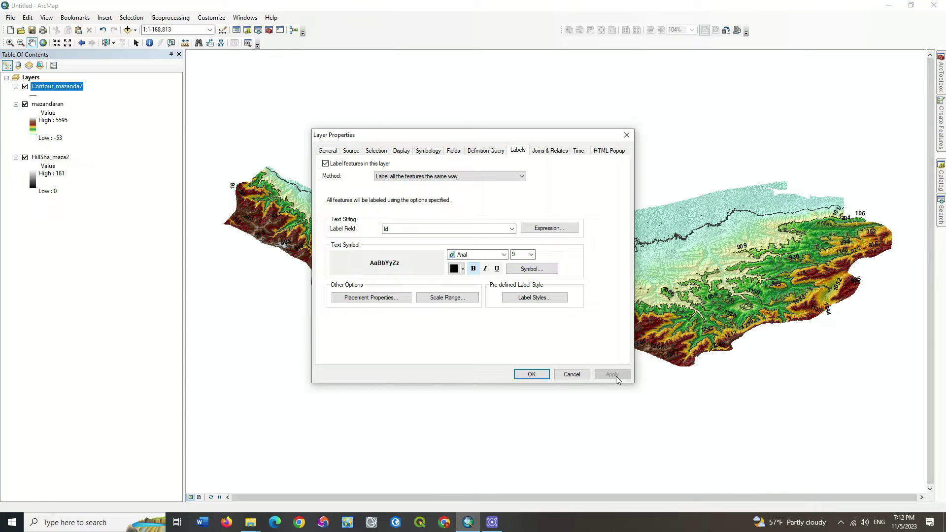
click(473, 269)
click(600, 374)
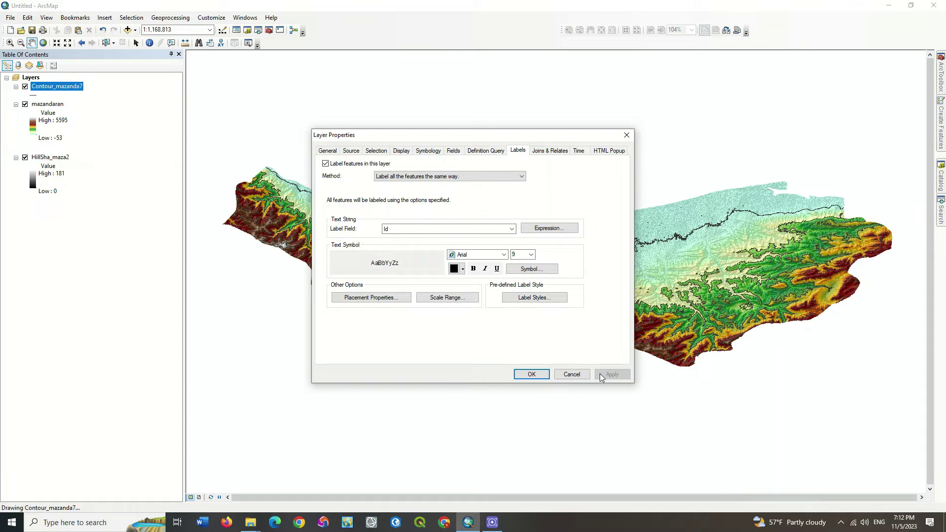
click(504, 254)
key(t)
key(t)
key(Return)
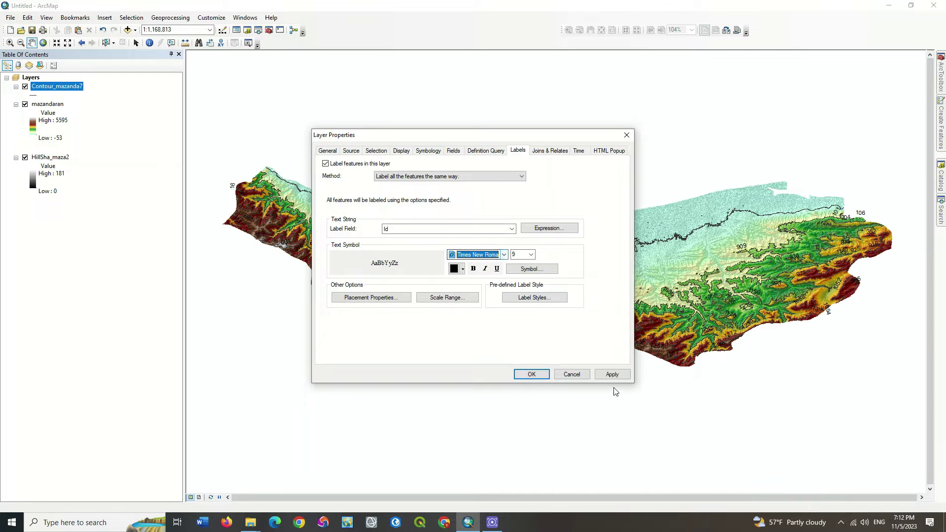
click(532, 375)
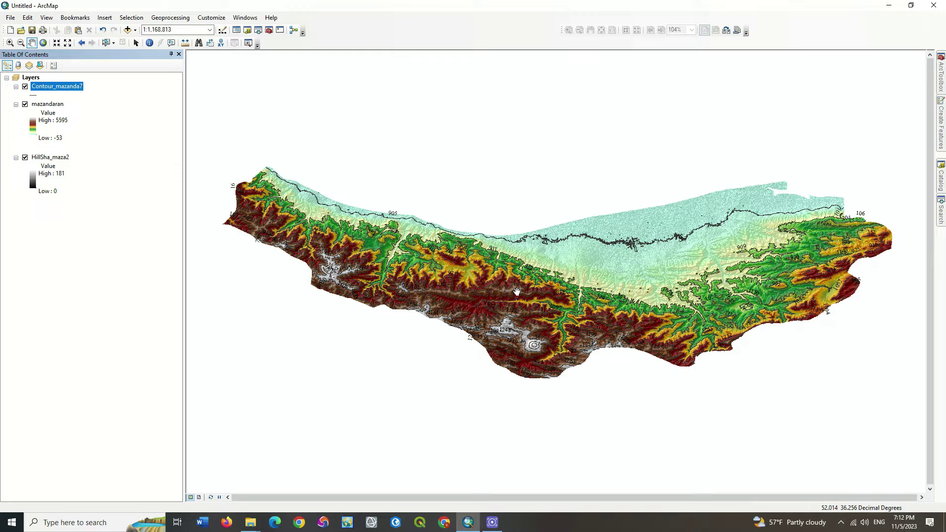
Switch to the page layout and give the data frame a yellow Linear Gradient background.
click(199, 497)
right_click(434, 343)
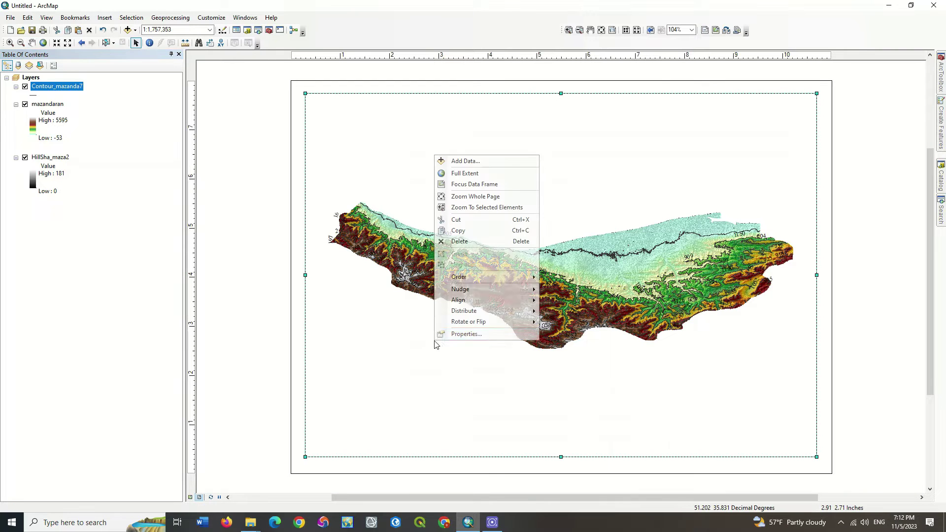
click(444, 333)
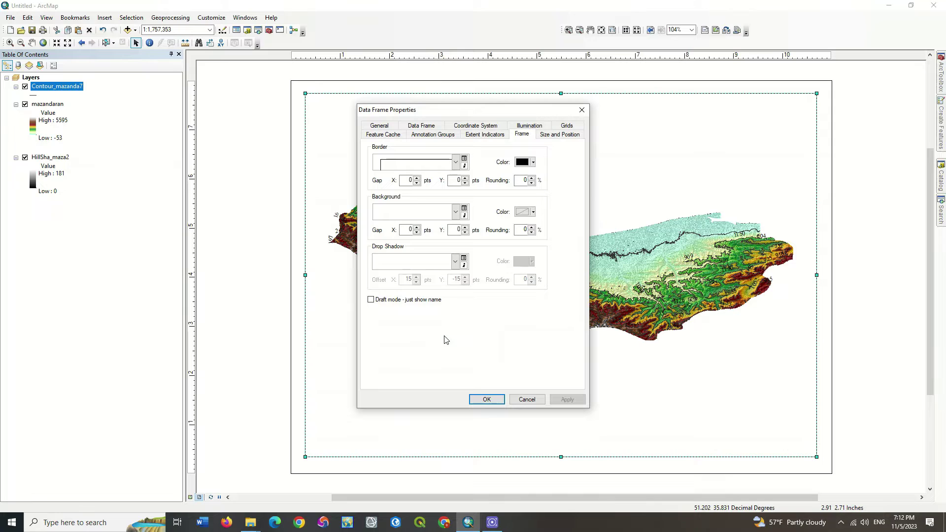
click(427, 209)
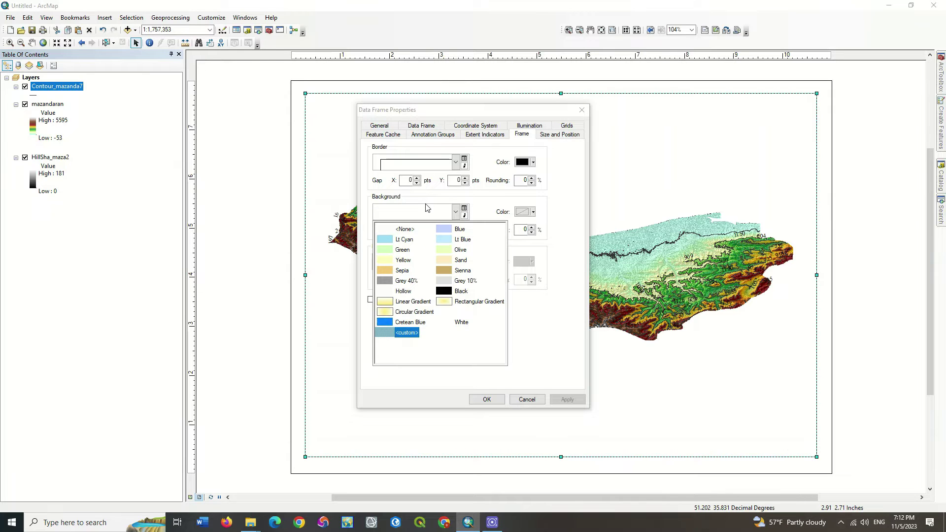
click(387, 302)
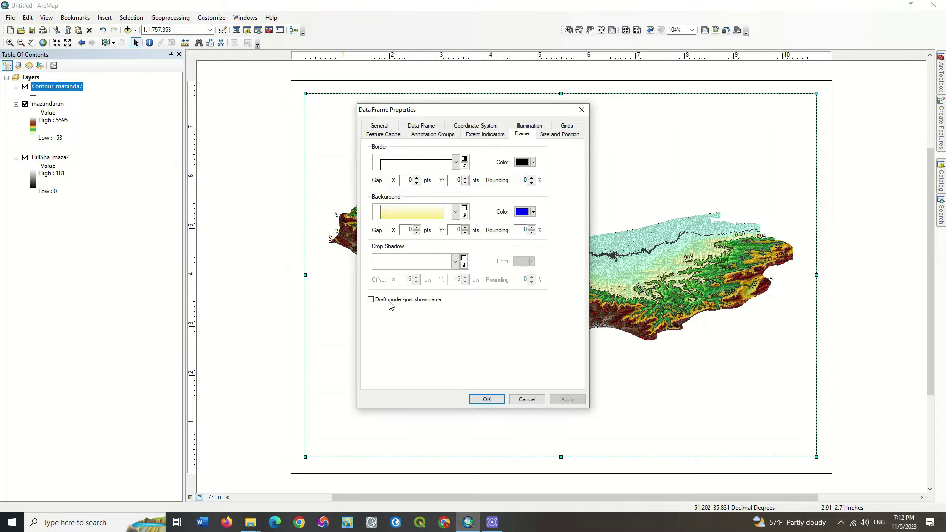
click(557, 397)
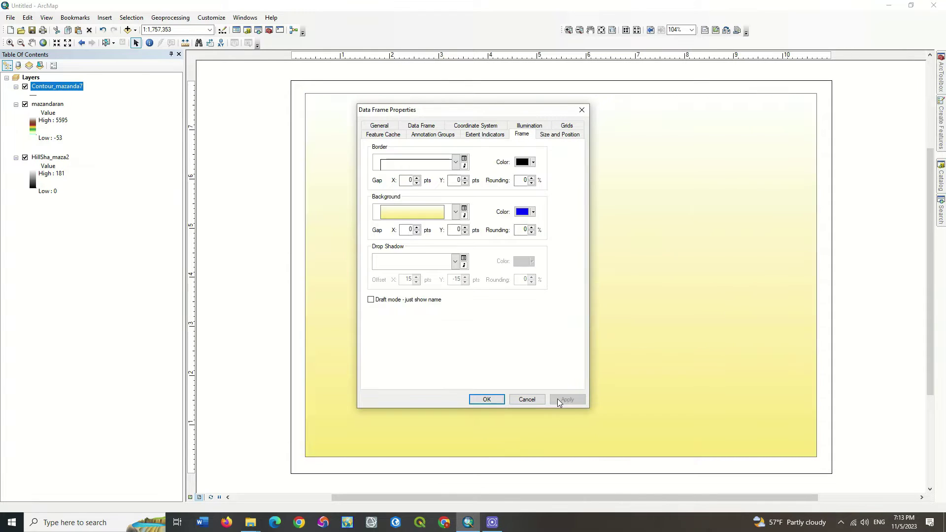
click(483, 397)
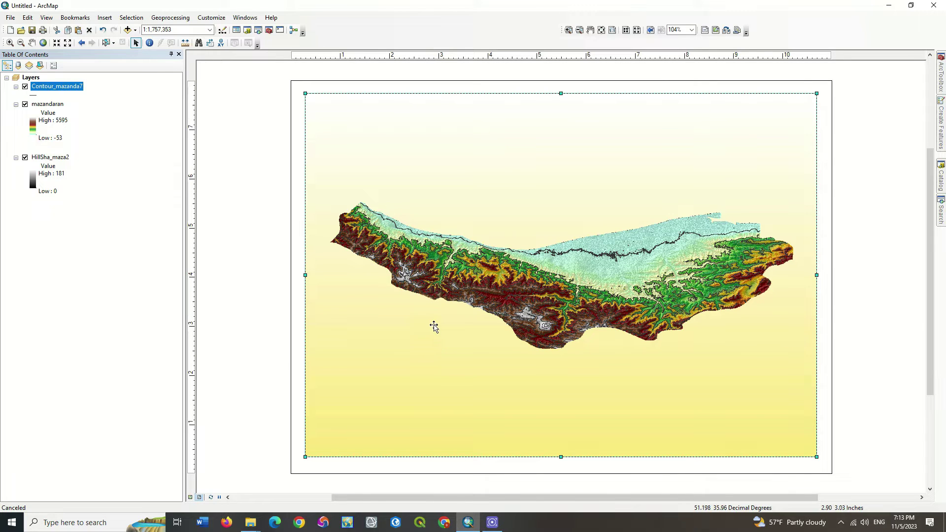
Zoom the data frame in around the relief map so that it fills the frame's width.
click(43, 43)
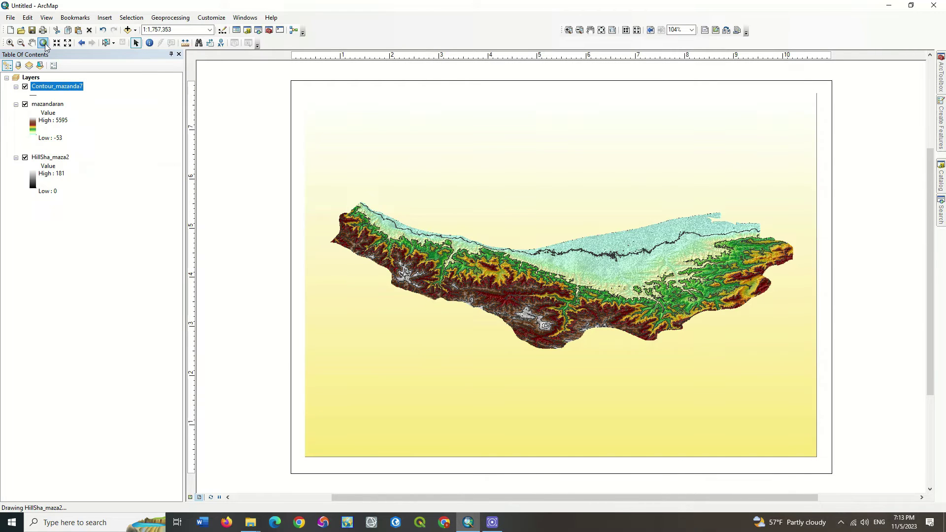
click(10, 43)
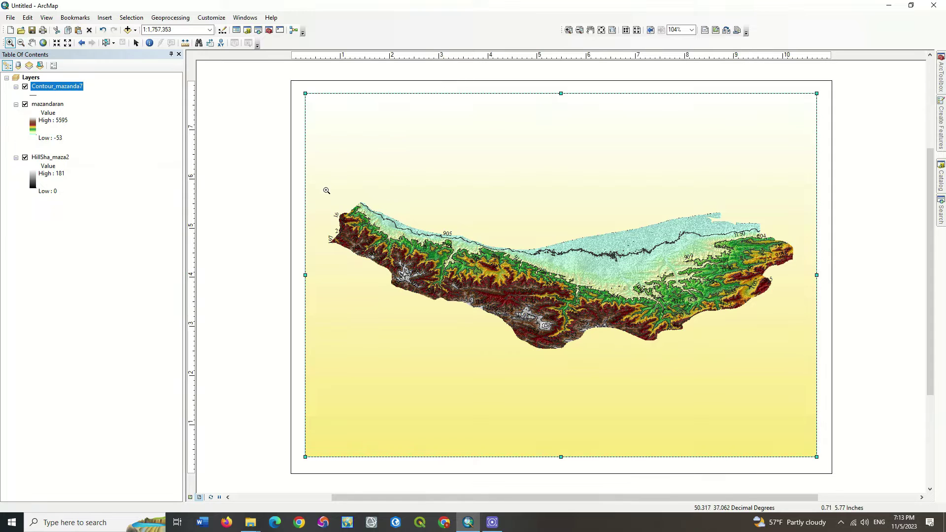
drag(322, 184, 798, 354)
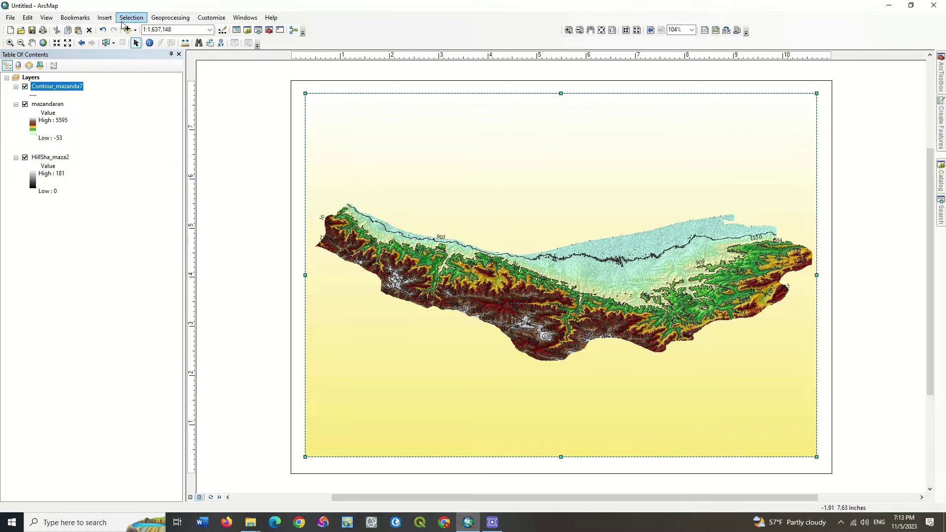
Insert the ESRI North 8 arrow, enlarge it slightly and place it in the upper-left corner of the map frame.
click(106, 19)
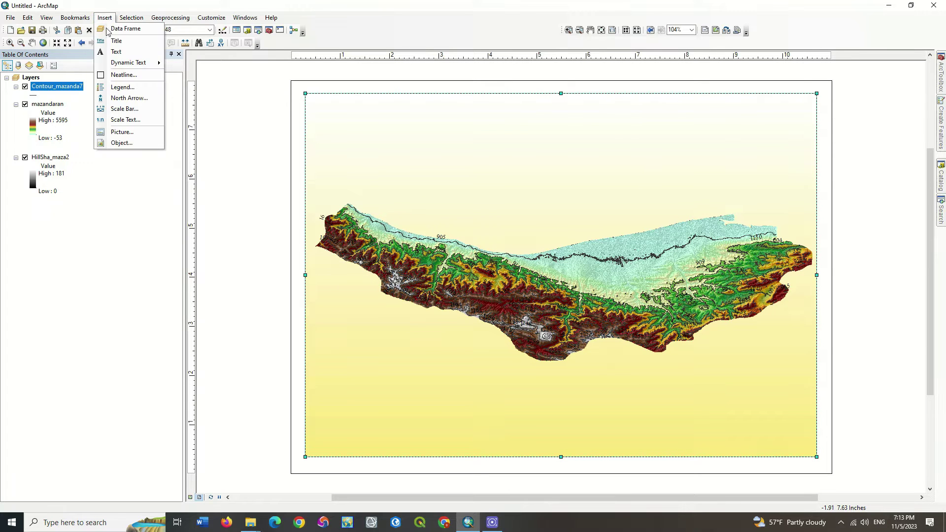
click(123, 100)
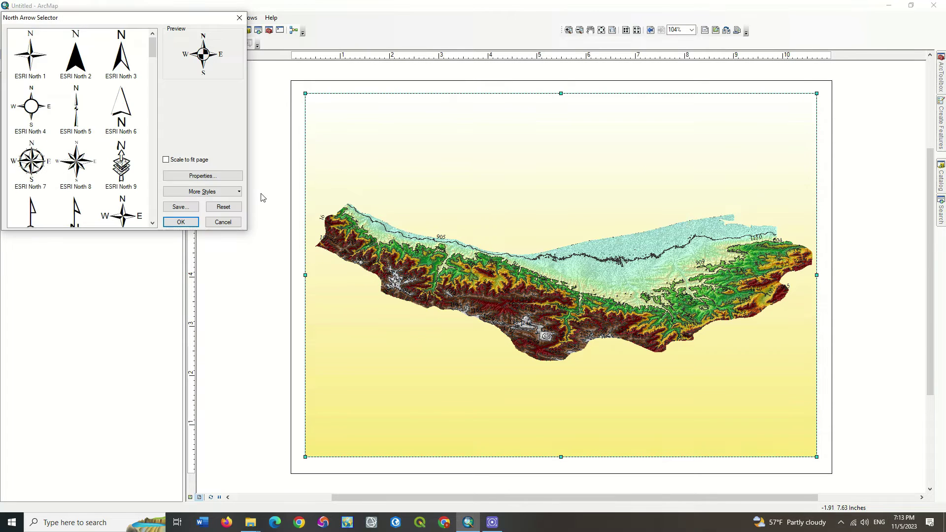
click(75, 162)
click(180, 221)
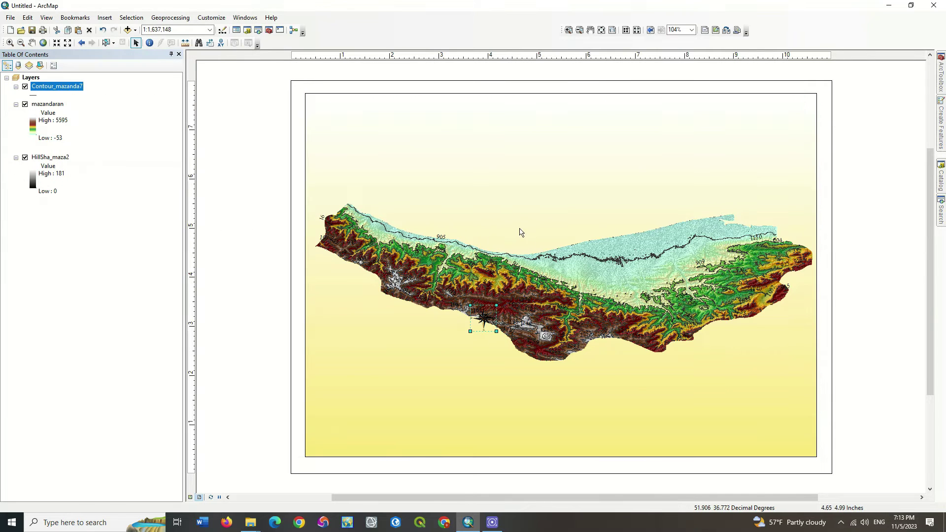
drag(486, 322, 347, 134)
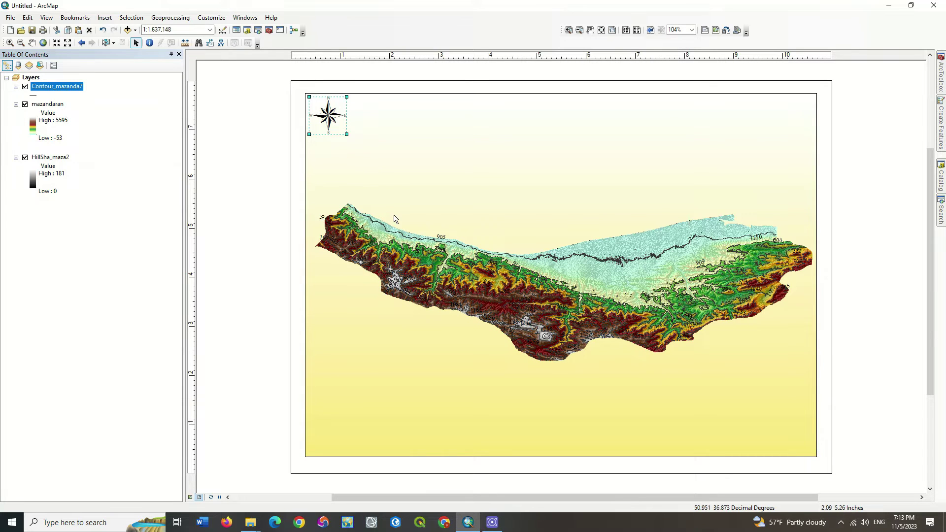
Insert the Alternating Scale Bar 2 Metric scale bar and place it along the lower edge of the map frame, right of centre.
click(403, 200)
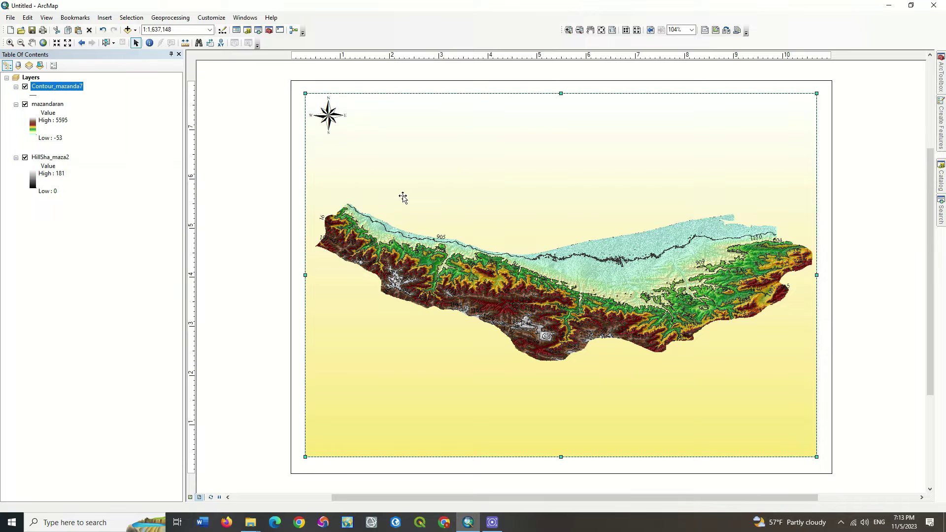
click(110, 22)
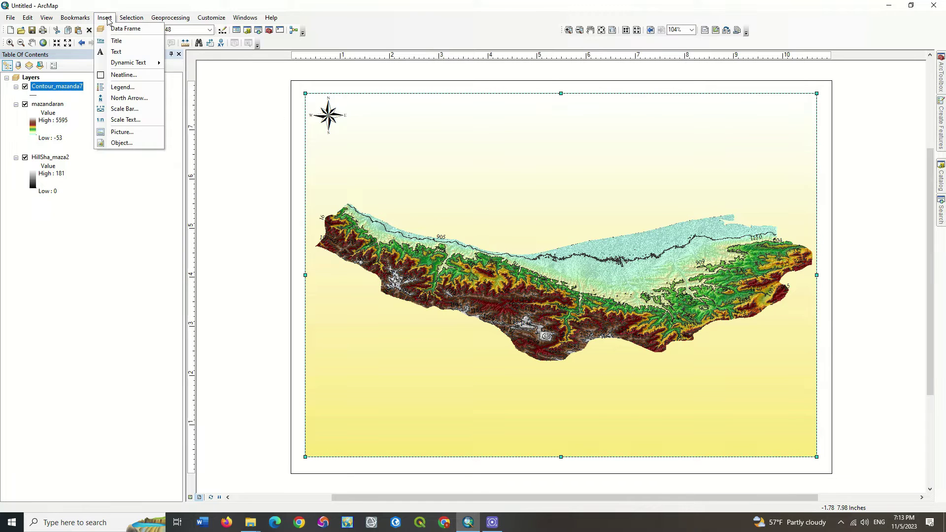
click(147, 109)
scroll(148, 159, down, 3)
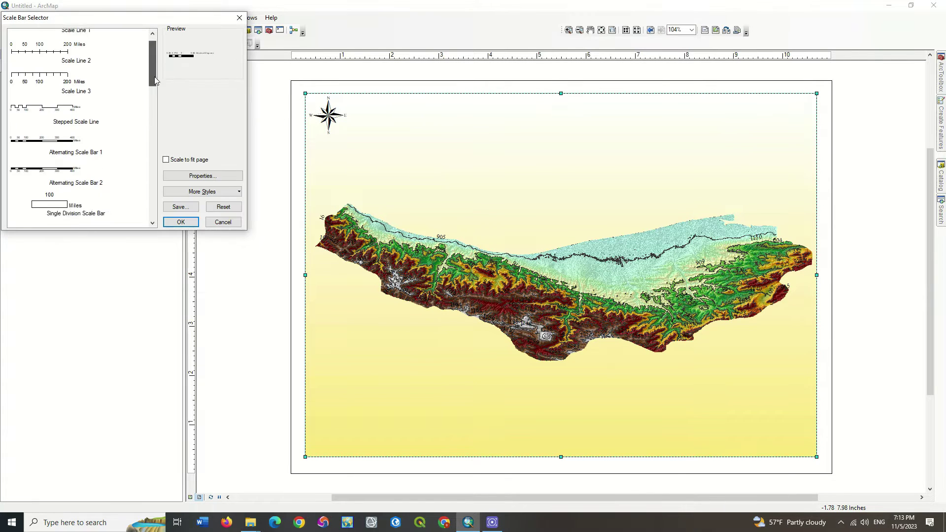
scroll(147, 159, down, 3)
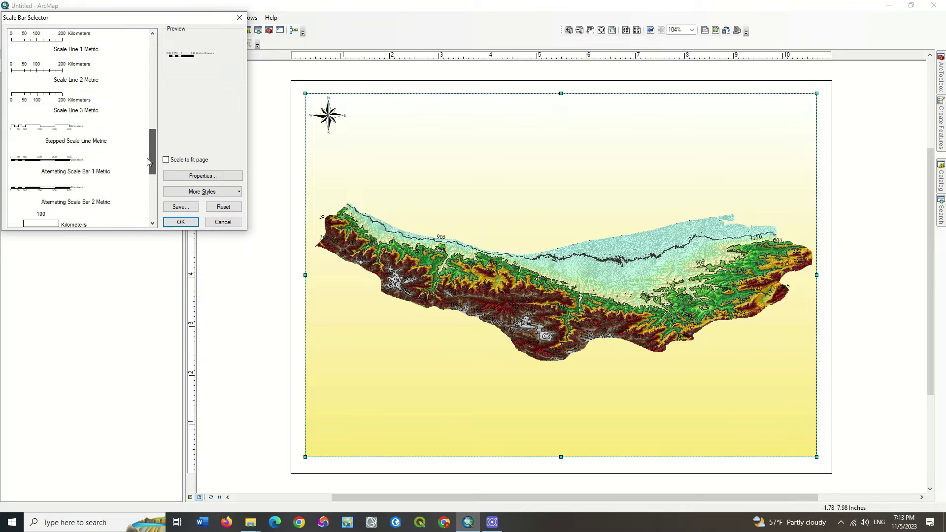
click(75, 194)
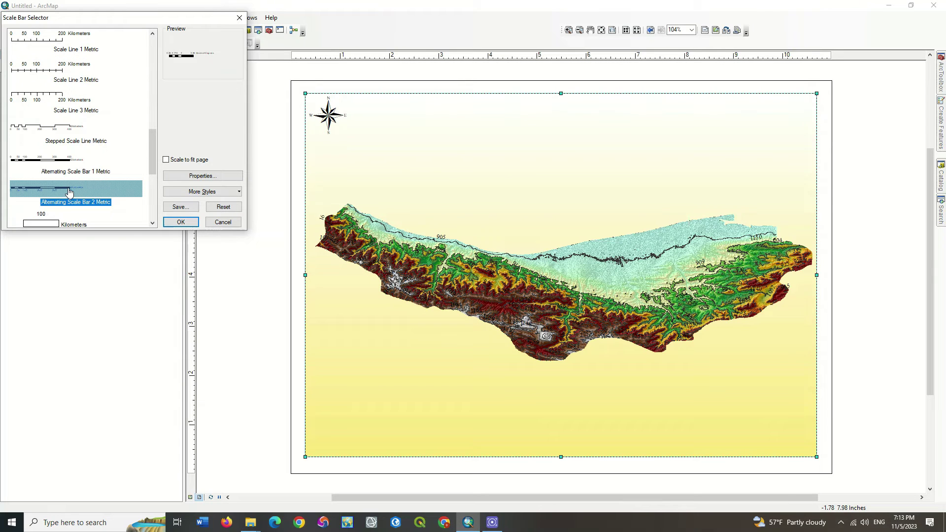
click(180, 221)
drag(545, 273, 544, 448)
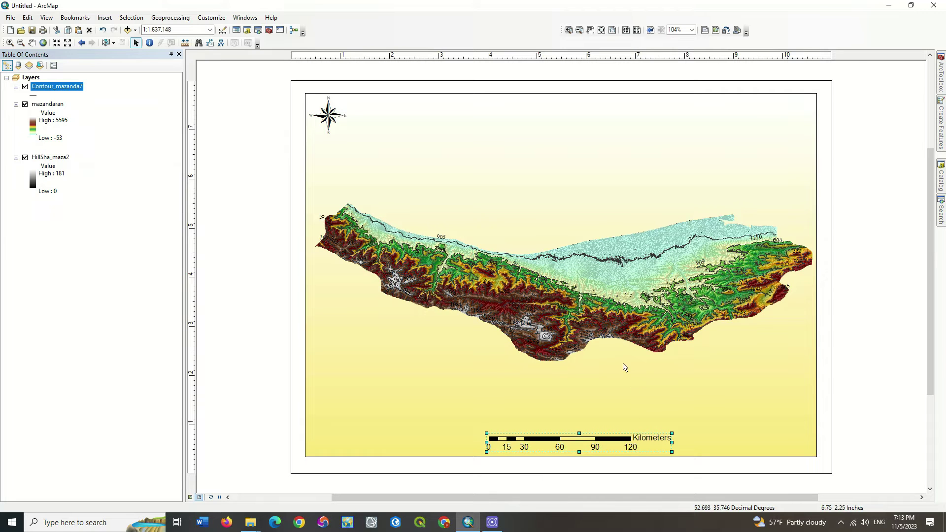
Shift the relief map slightly downward inside the data frame, keeping clear space above the scale bar.
click(546, 294)
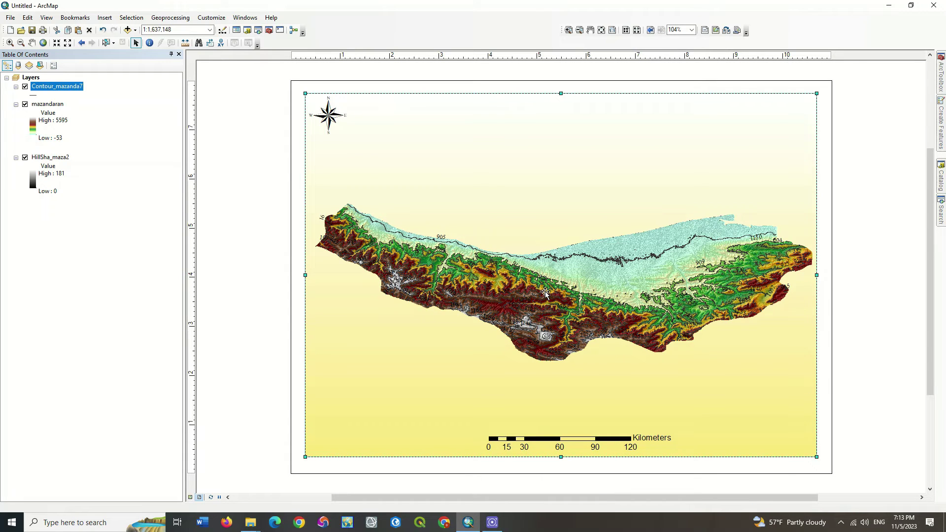
click(31, 43)
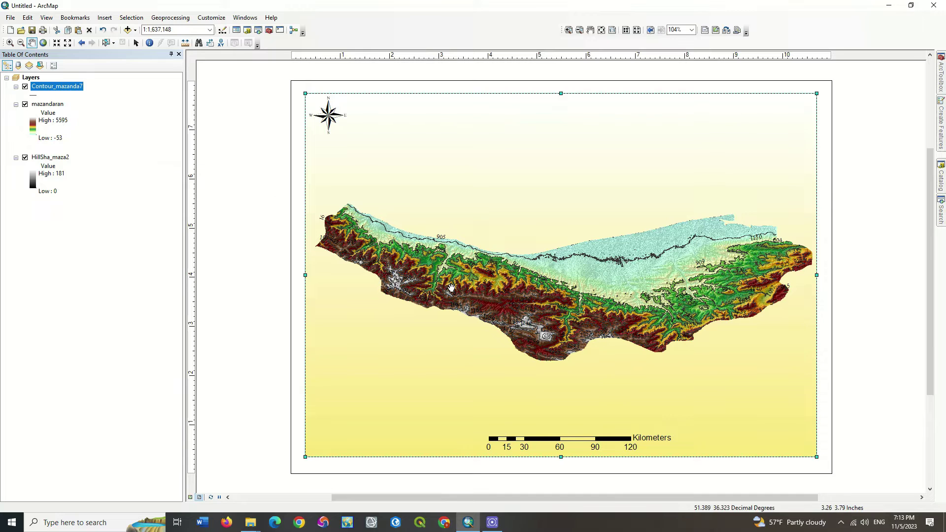
drag(527, 286, 526, 314)
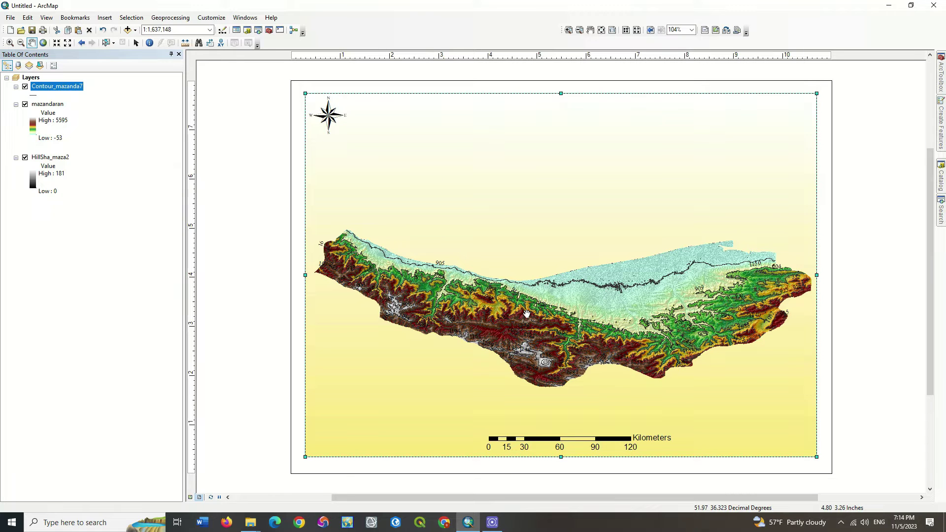
Change the scale bar's text font to Times New Roman in its properties.
click(138, 44)
click(562, 445)
right_click(562, 444)
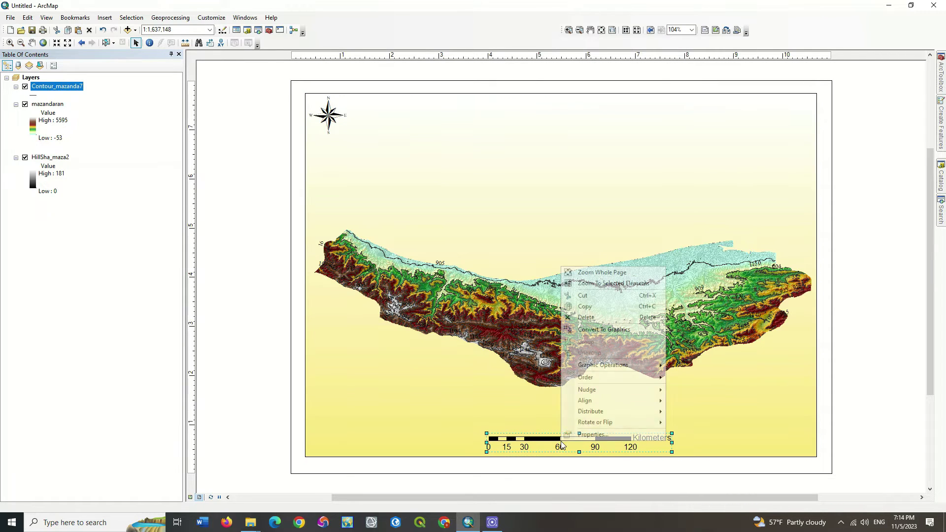
click(574, 436)
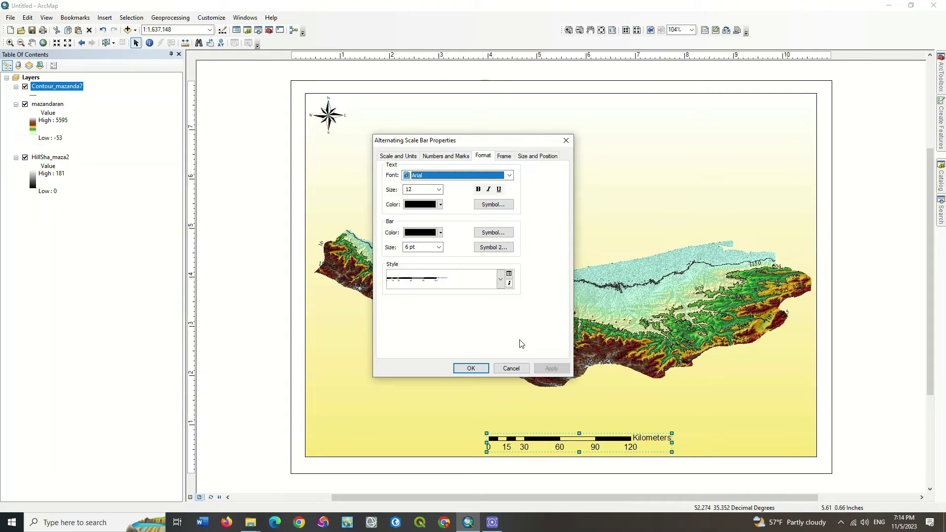
click(509, 176)
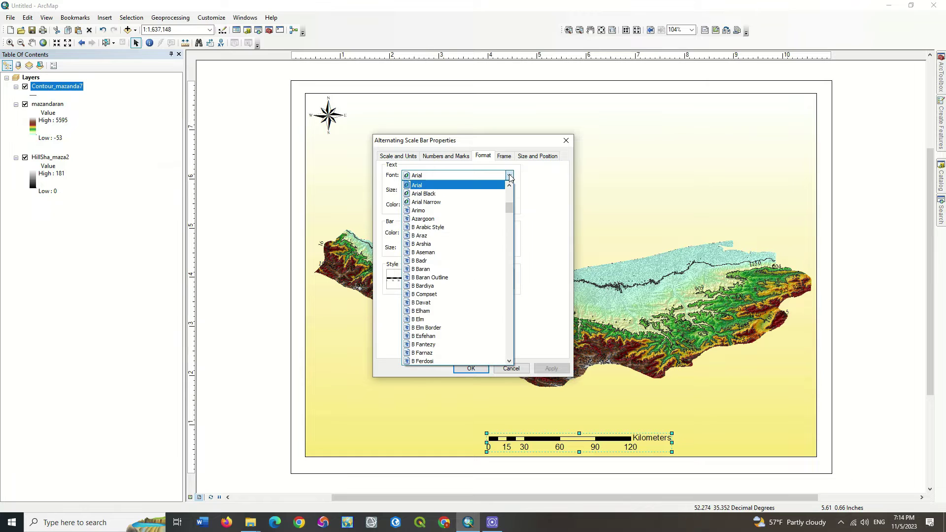
text(times)
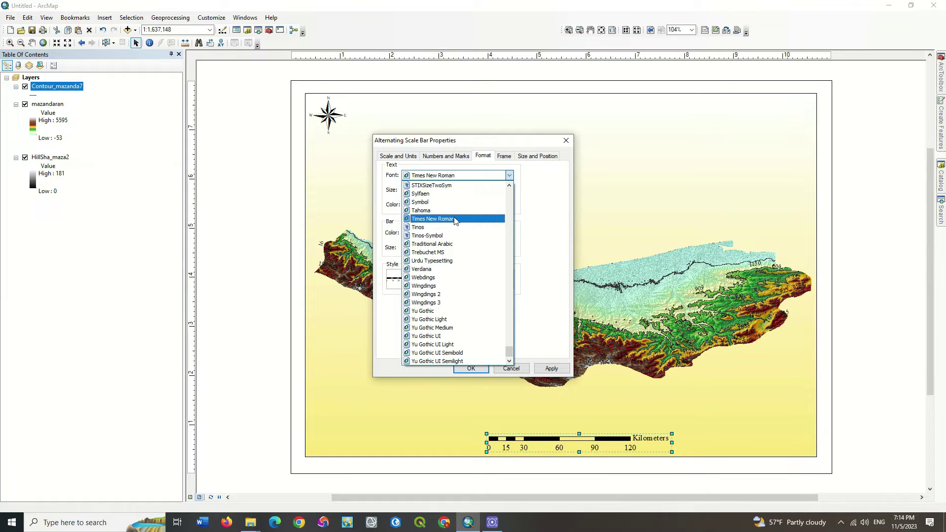
click(502, 219)
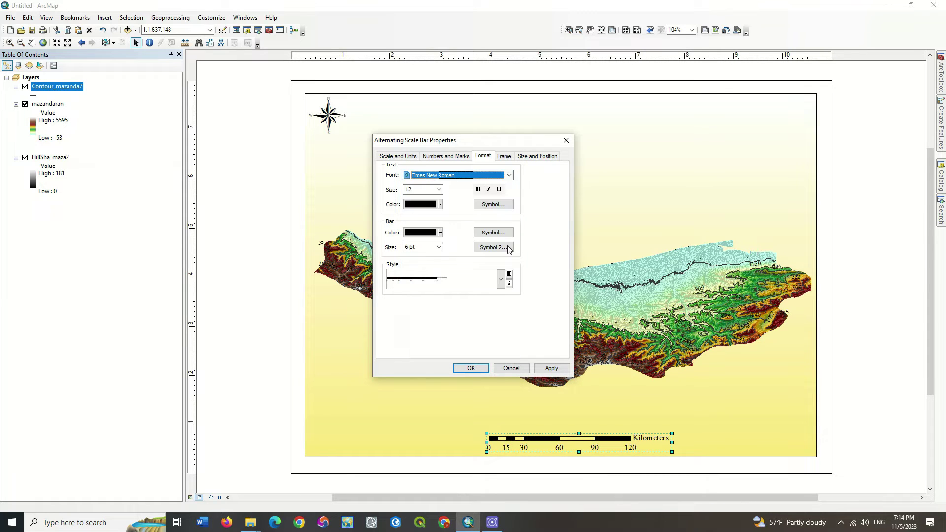
Set the scale bar's text size to 11 and apply it.
click(438, 190)
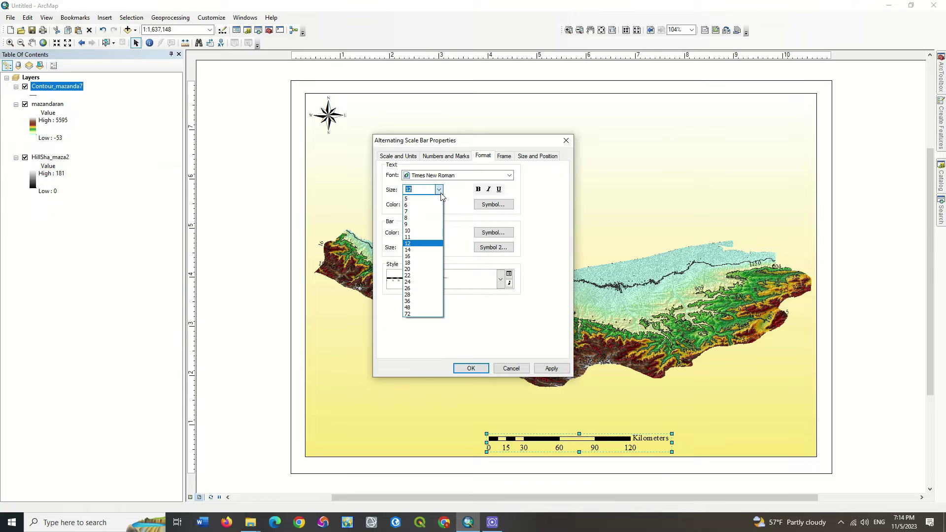
click(409, 231)
click(551, 367)
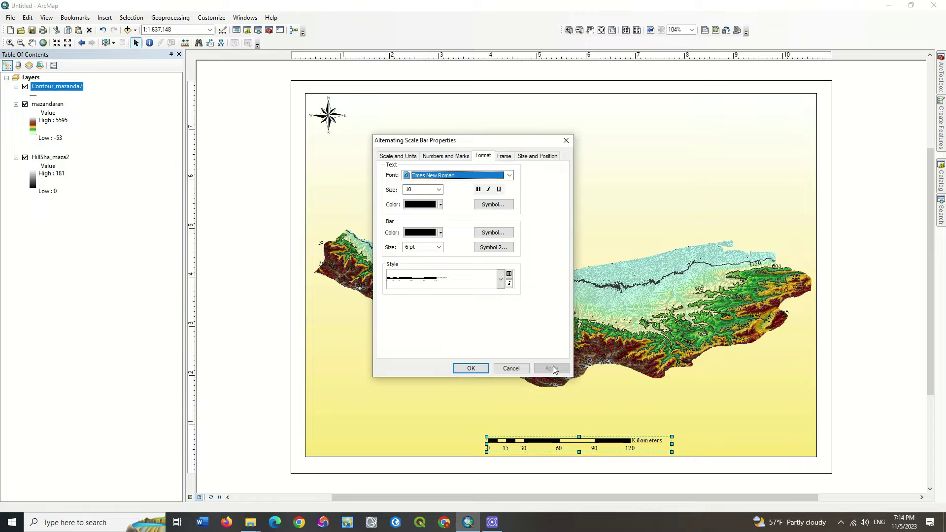
click(438, 190)
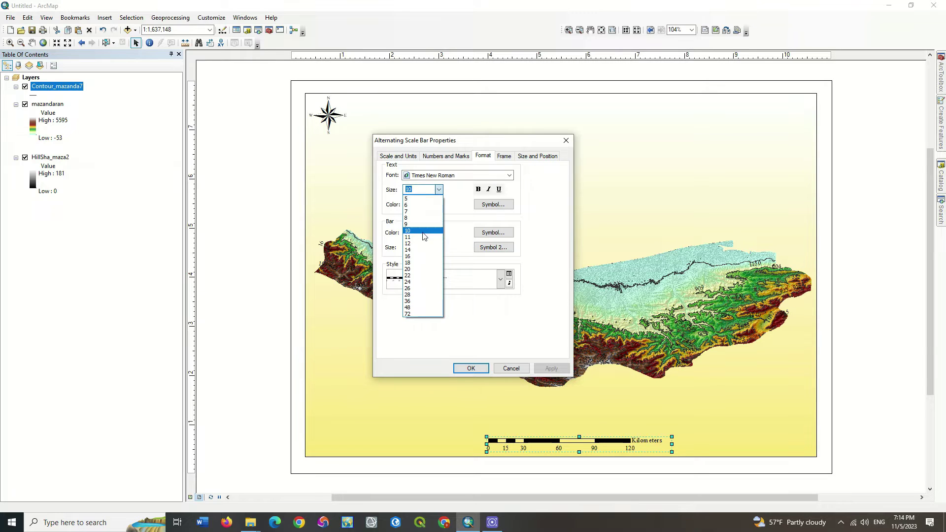
click(408, 237)
click(556, 367)
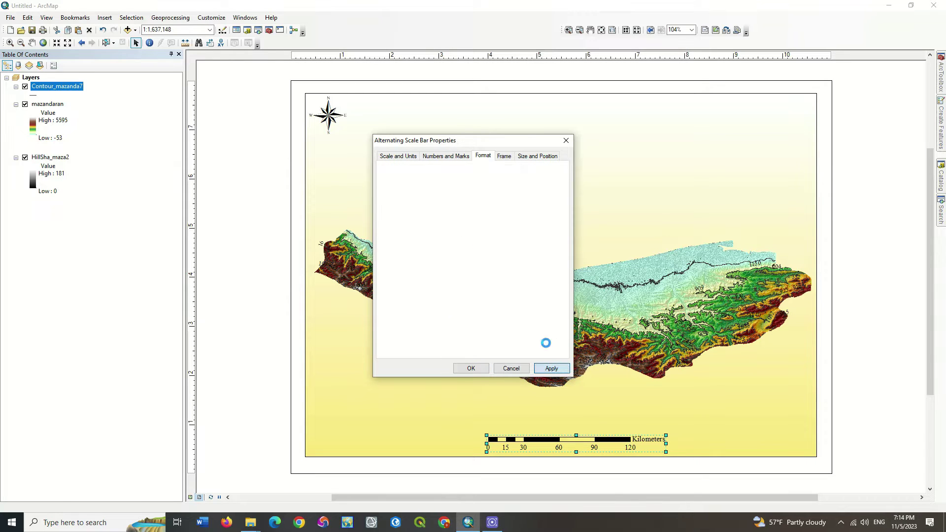
Give the scale bar a Grey 10% background, review its number and unit settings, and accept the properties.
click(505, 156)
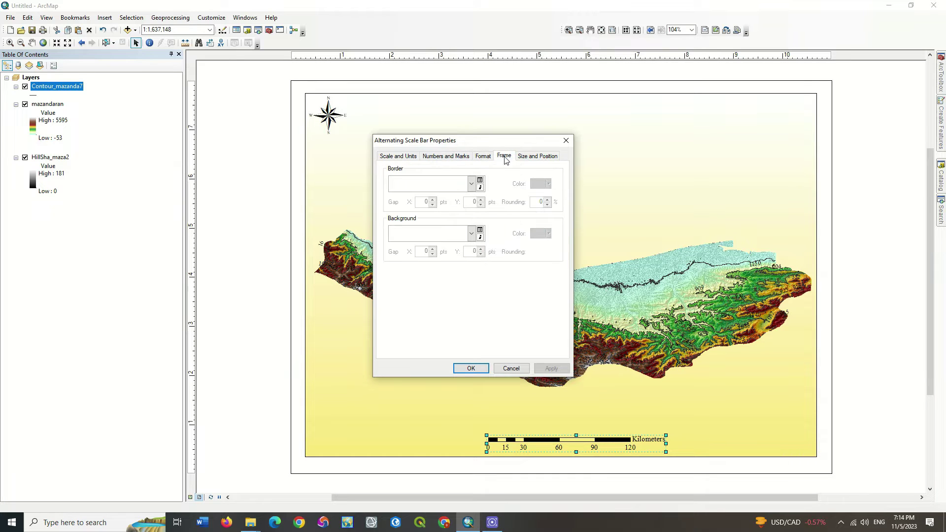
click(442, 236)
click(462, 302)
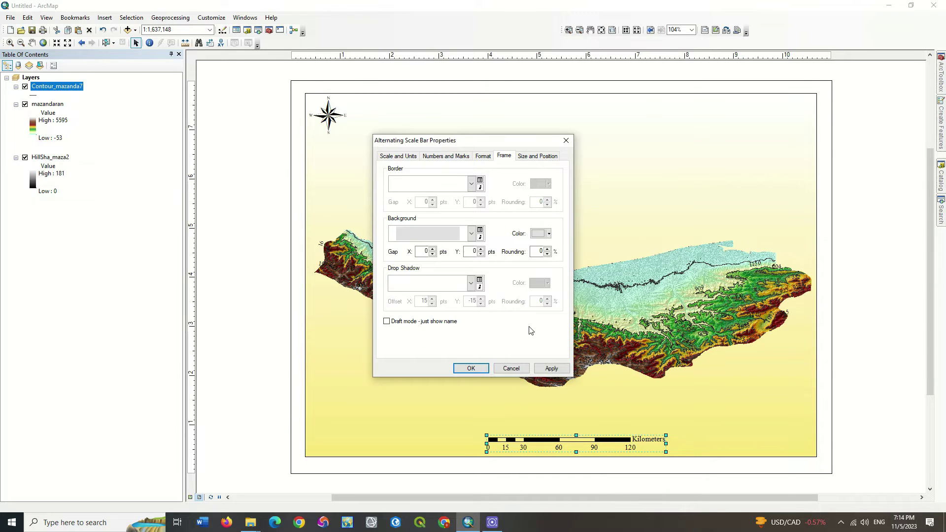
click(551, 369)
click(463, 156)
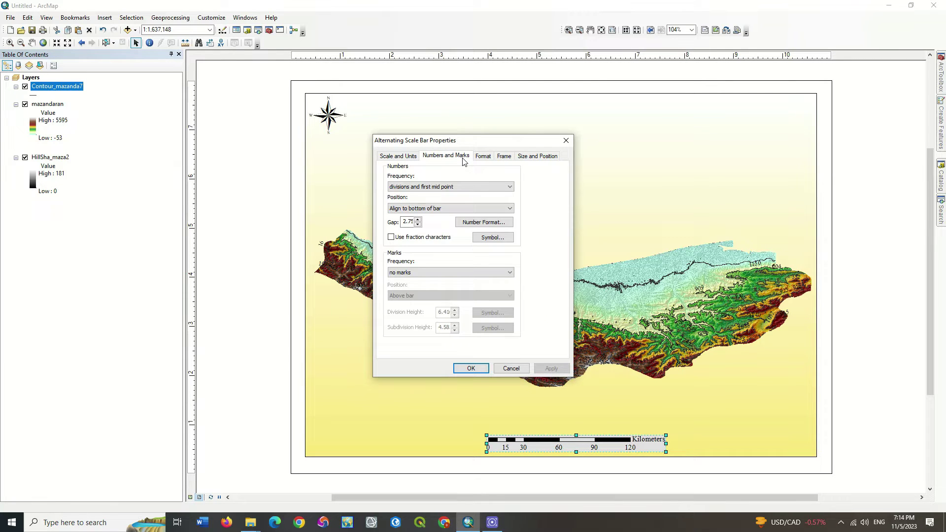
click(399, 156)
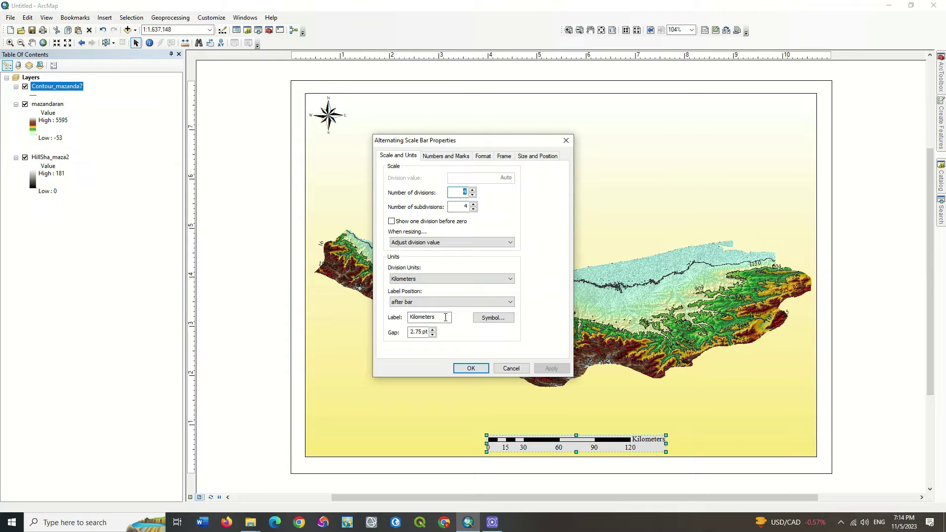
click(471, 368)
click(507, 400)
Start a legend for the data frame and remove HillSha_maza2 from the legend items.
click(338, 113)
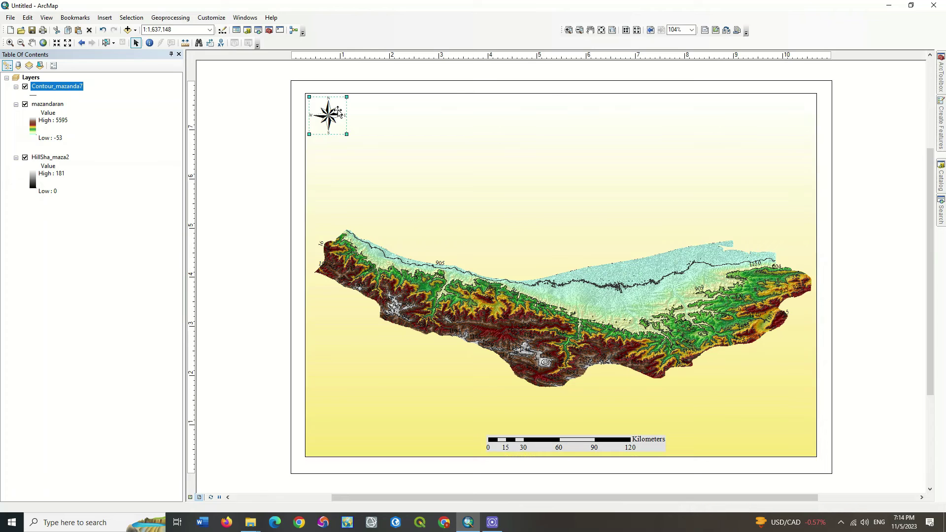
click(375, 326)
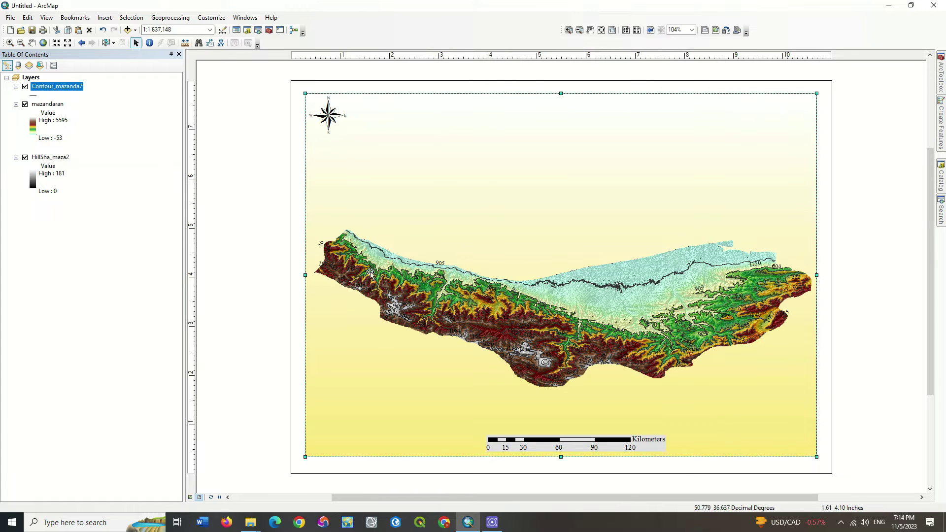
click(104, 17)
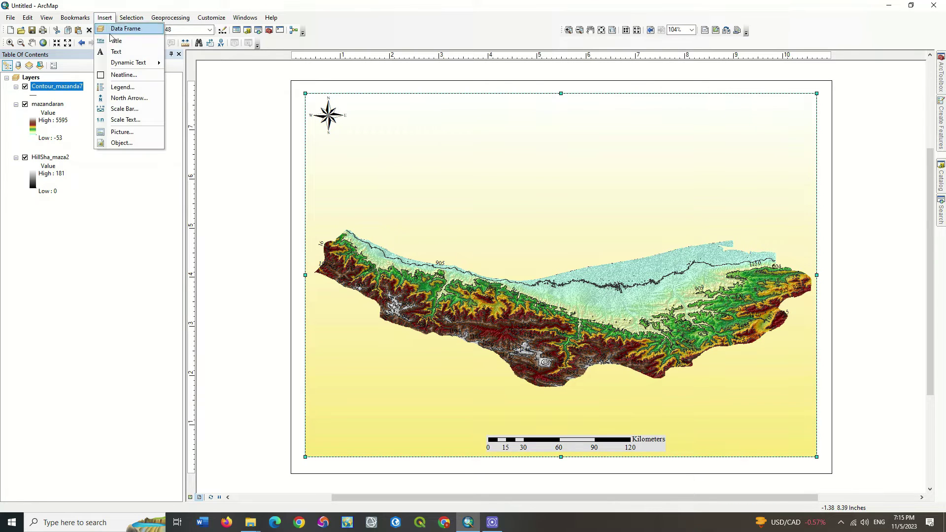
click(125, 86)
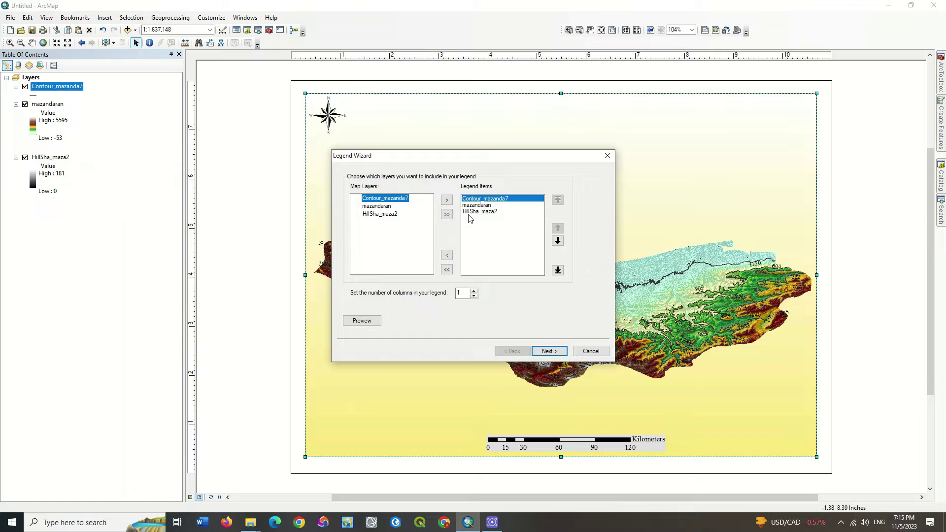
click(470, 211)
click(447, 255)
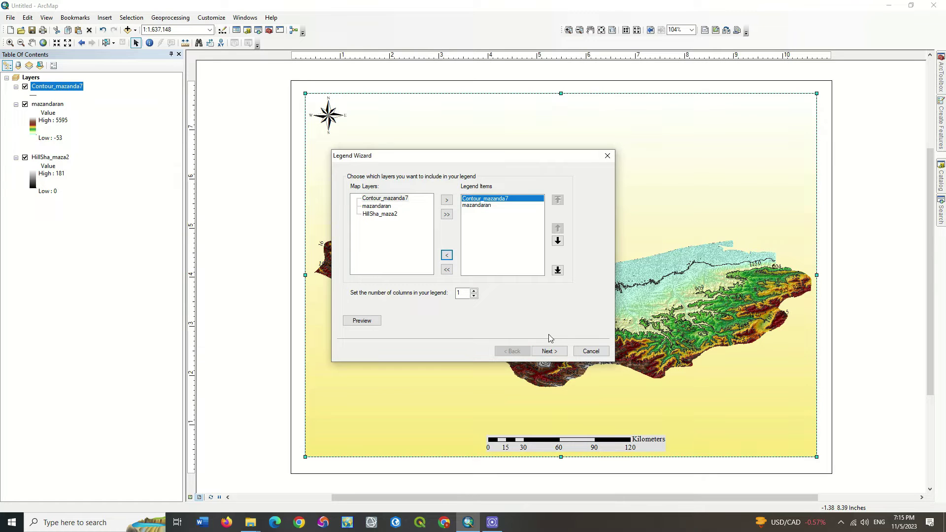
Finish the legend with a Grey 10% background and place it in the lower-left corner of the map frame.
click(555, 352)
click(549, 350)
click(411, 231)
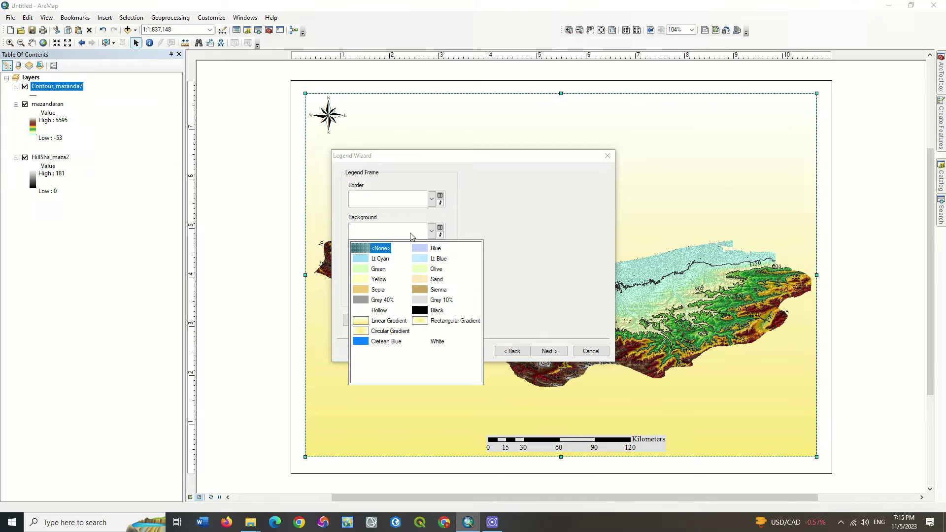
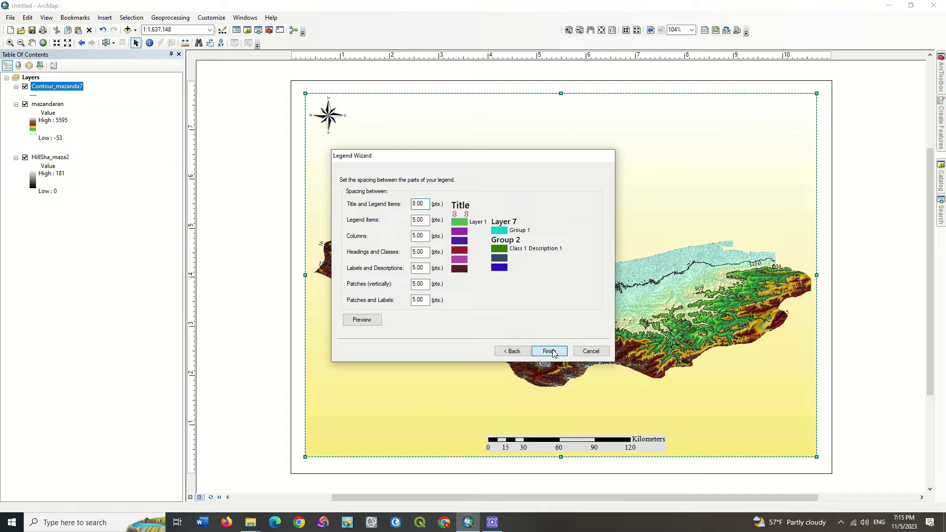
drag(500, 283, 347, 392)
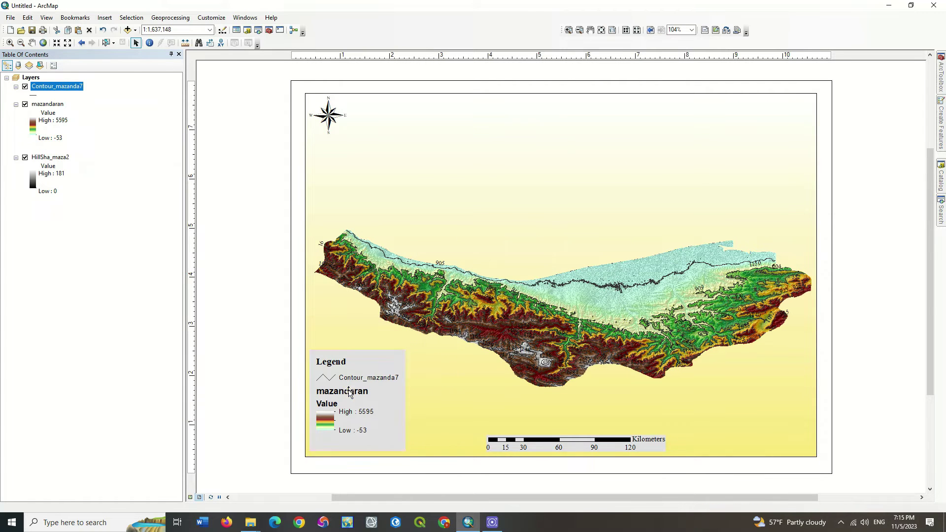
Shorten the contour layer's name to Contour.
click(65, 87)
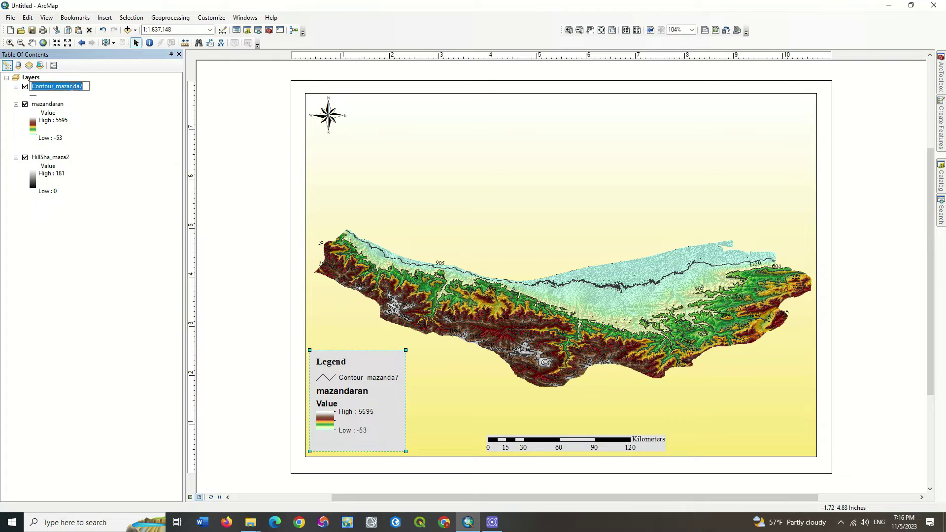
drag(87, 86, 54, 89)
key(BackSpace)
key(Return)
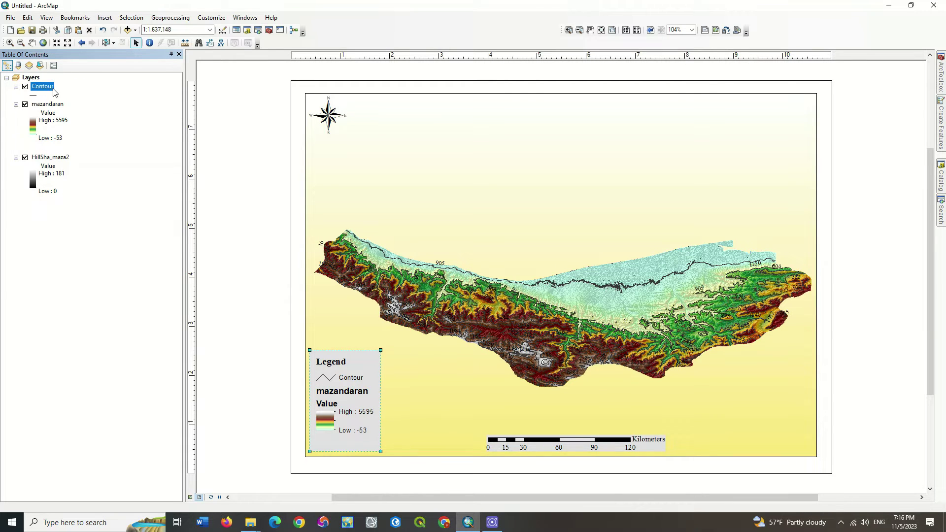
Rename the mazandaran layer as Digital Elevation Model.
click(54, 105)
click(59, 104)
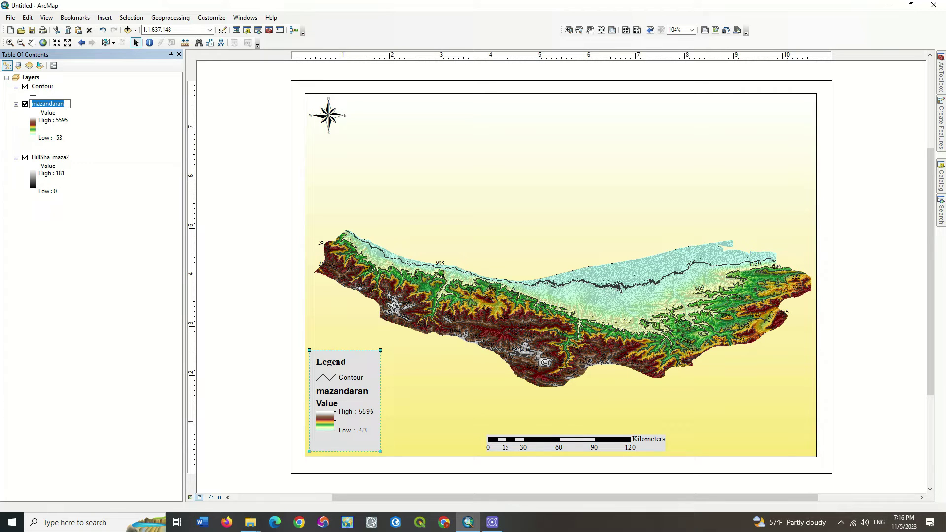
text(Digital Elevation Model)
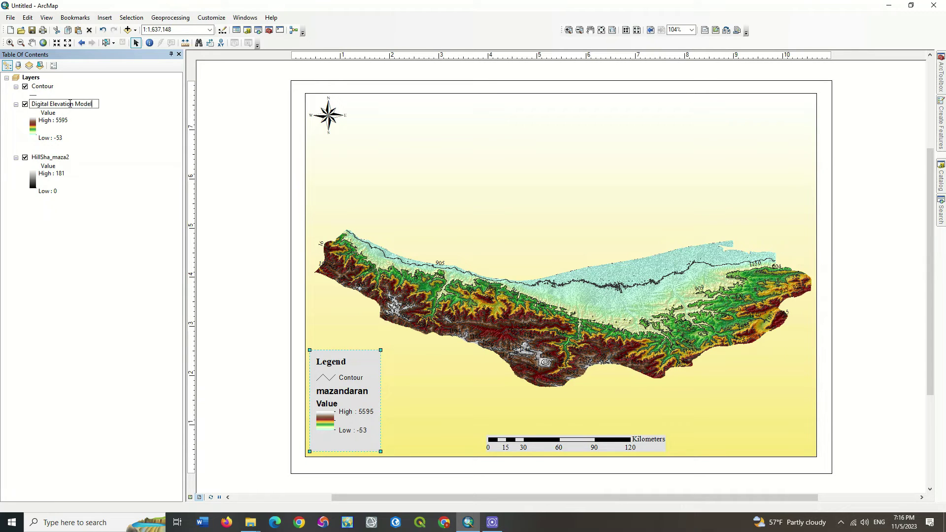
key(Return)
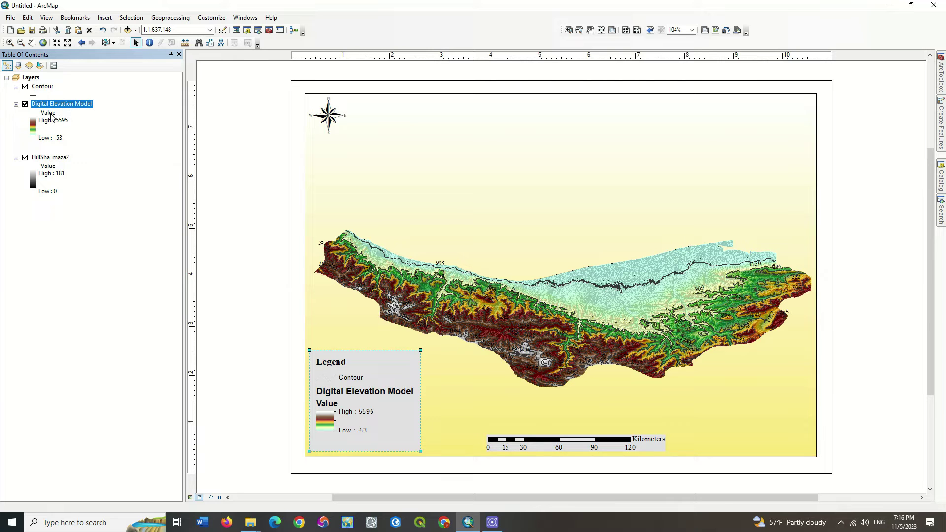
Delete the Value heading beneath the Digital Elevation Model layer so it no longer appears in the legend.
click(50, 115)
click(49, 115)
key(Delete)
key(Return)
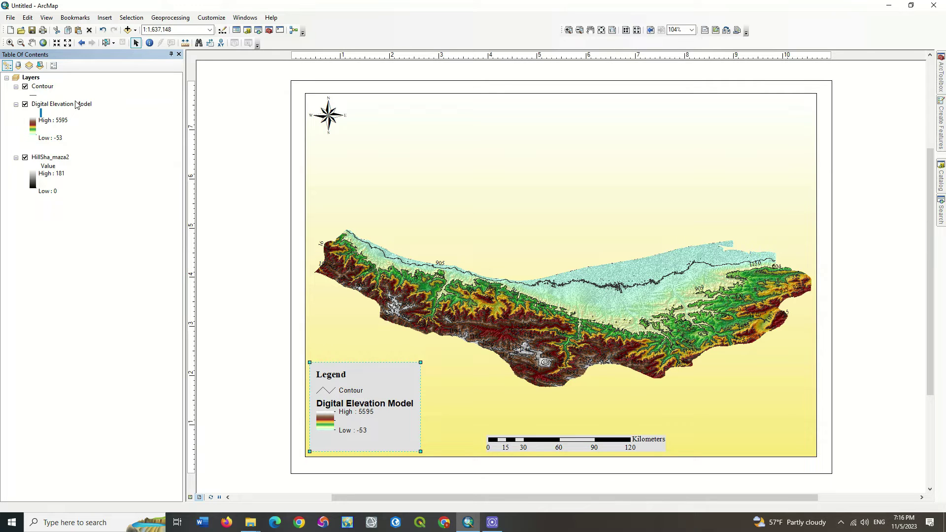
Set the layer-name font of both legend items, Contour and Digital Elevation Model, to Times New Roman.
right_click(362, 406)
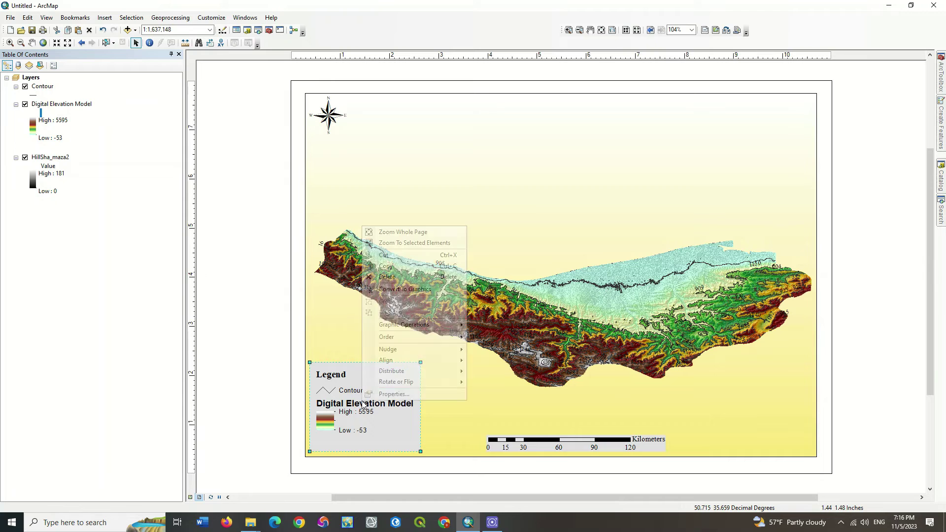
click(372, 399)
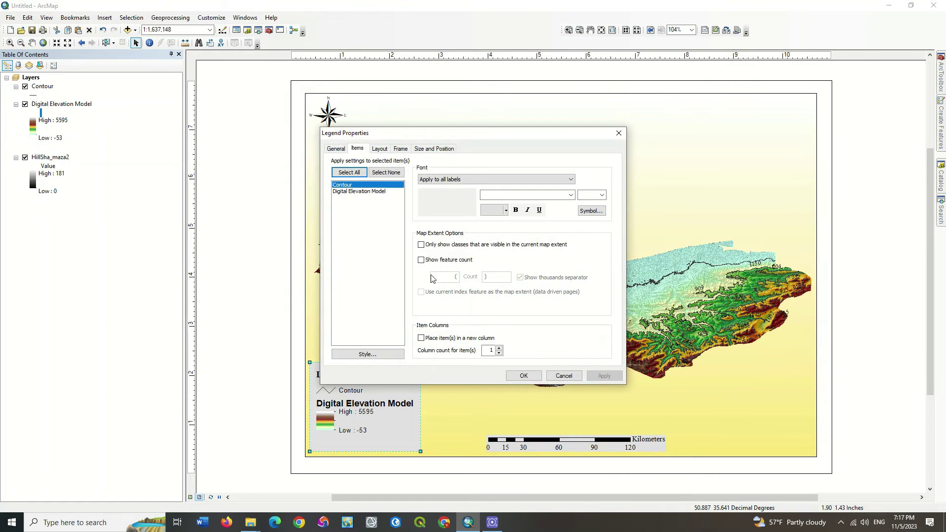
click(349, 172)
click(457, 181)
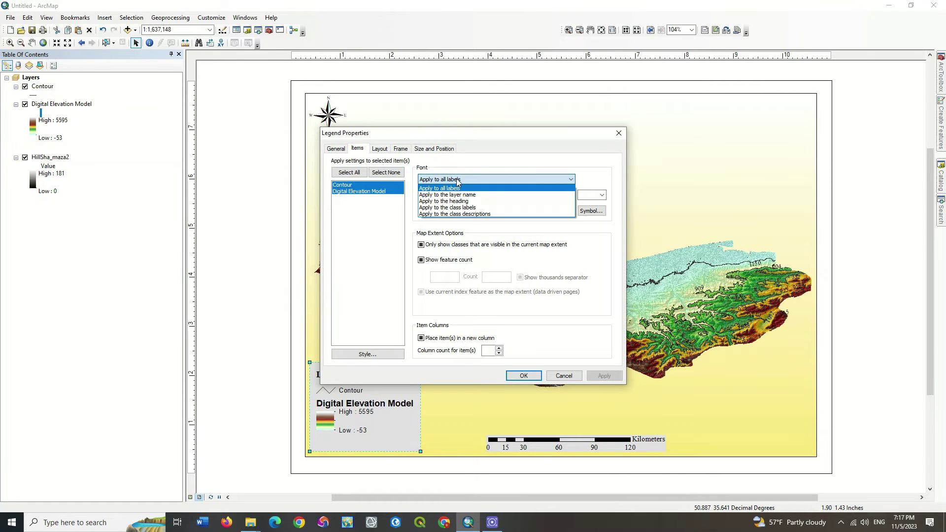
click(447, 194)
click(570, 195)
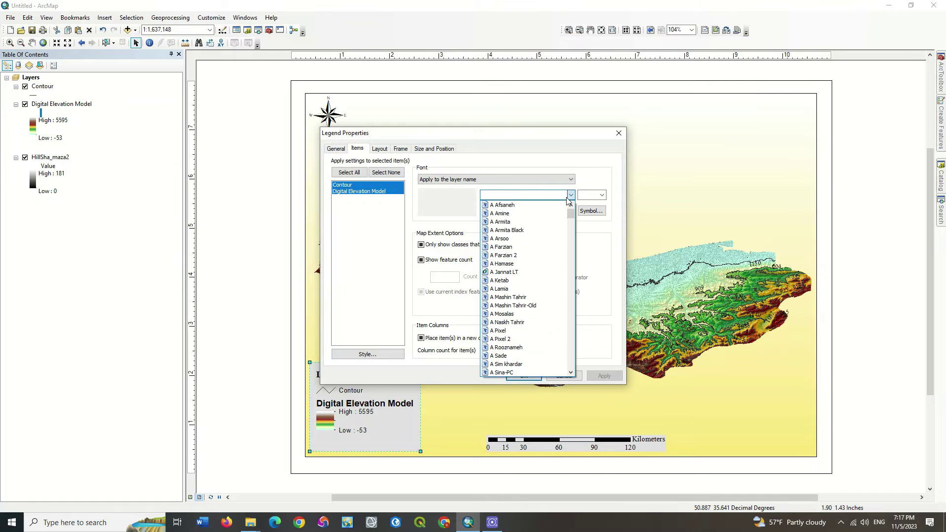
click(570, 196)
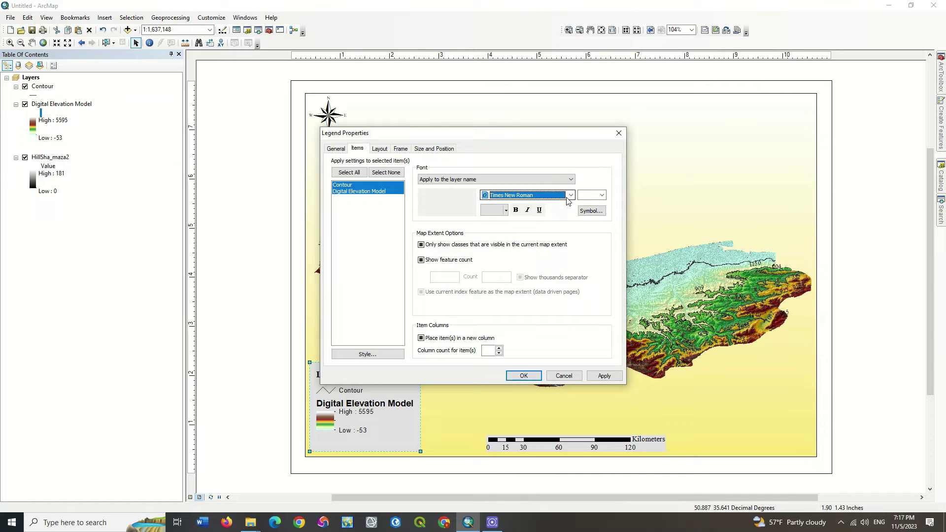
click(604, 375)
Reduce the text size of the Digital Elevation Model layer name in the legend and accept the legend font changes.
click(602, 196)
click(588, 223)
click(604, 375)
drag(470, 140, 573, 131)
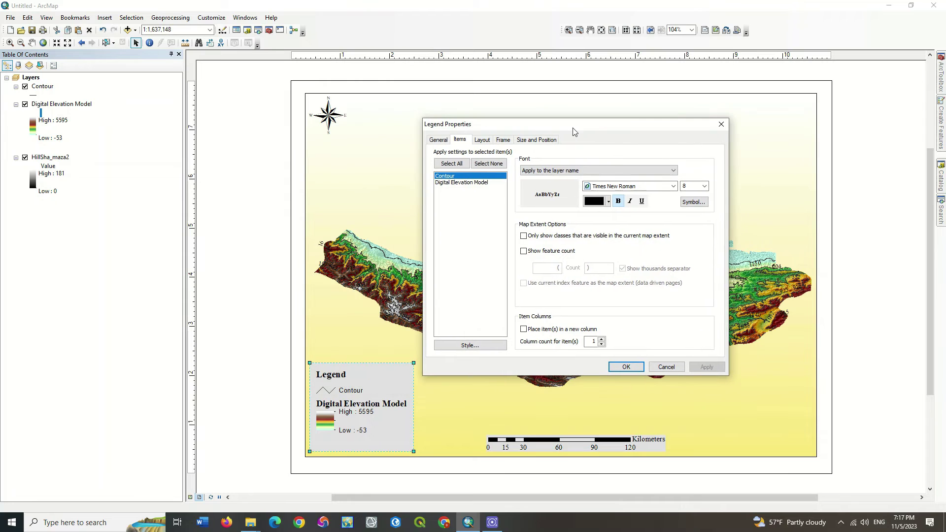
click(466, 184)
click(705, 186)
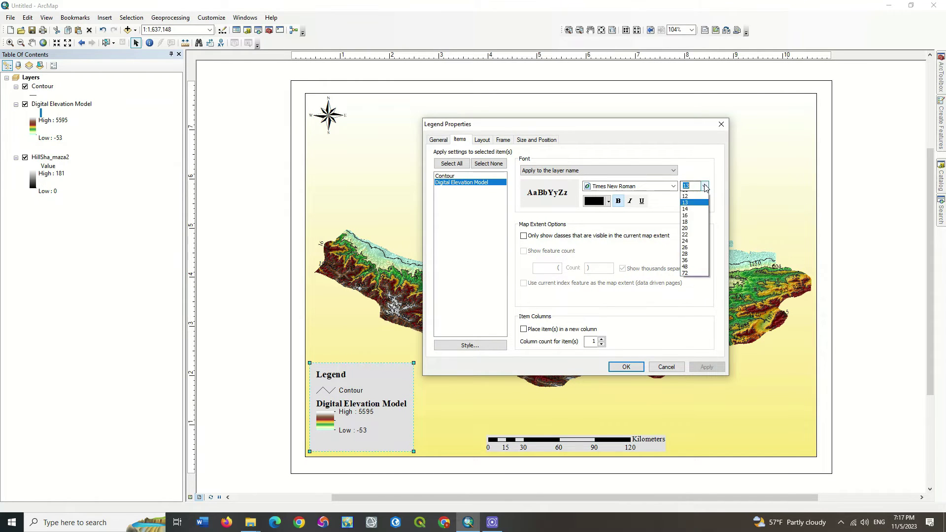
click(692, 213)
click(706, 366)
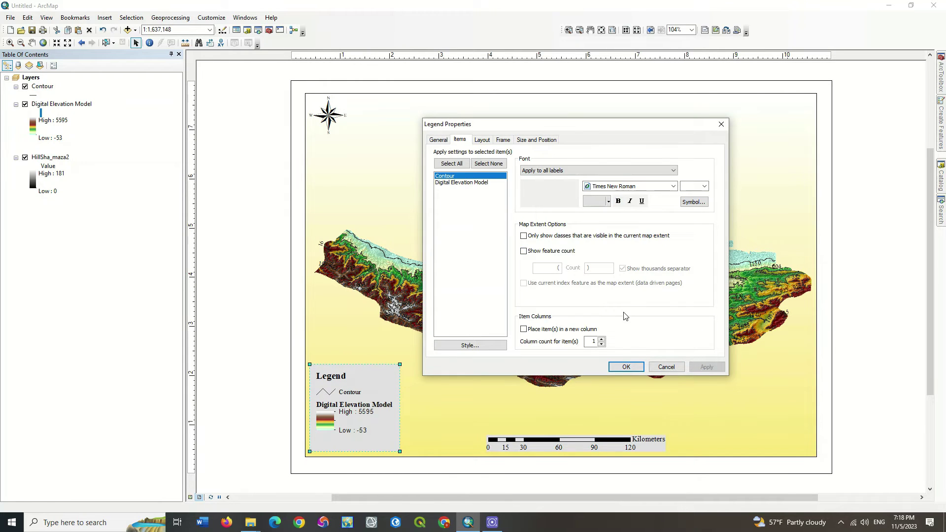
click(623, 369)
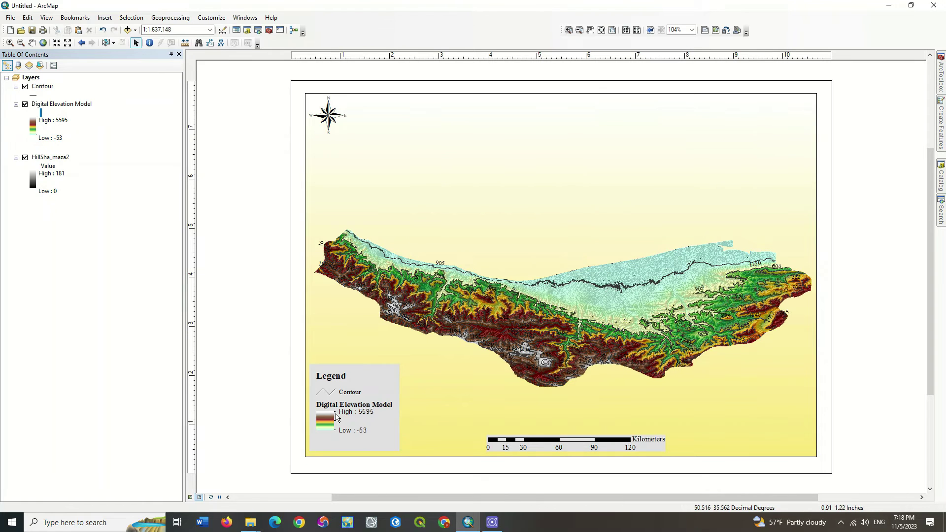
Start a new graticule grid for the data frame with its appearance set to Labels only.
click(486, 211)
click(515, 205)
right_click(515, 204)
click(546, 383)
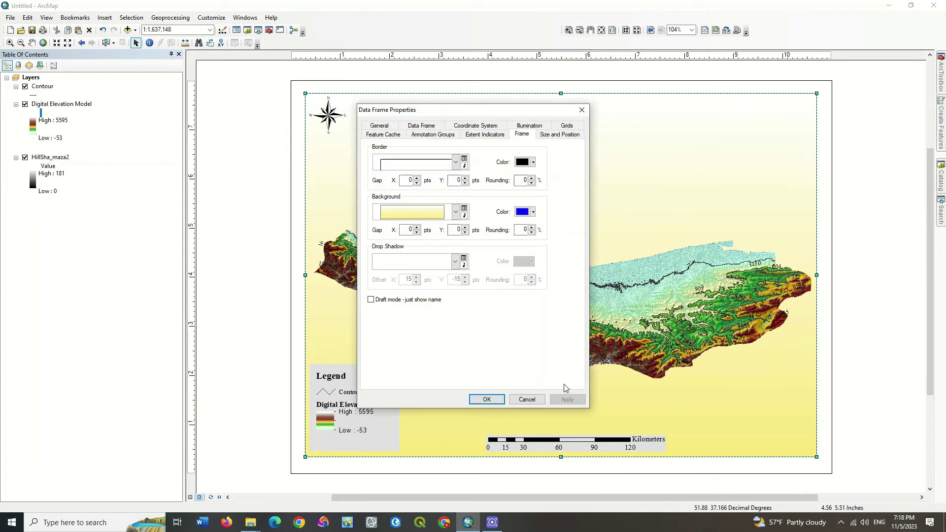
click(570, 126)
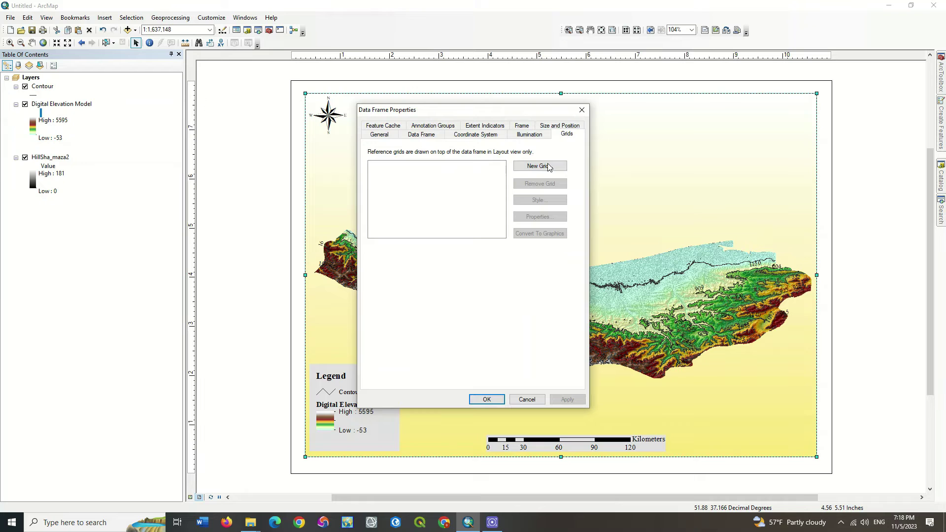
click(537, 168)
click(541, 343)
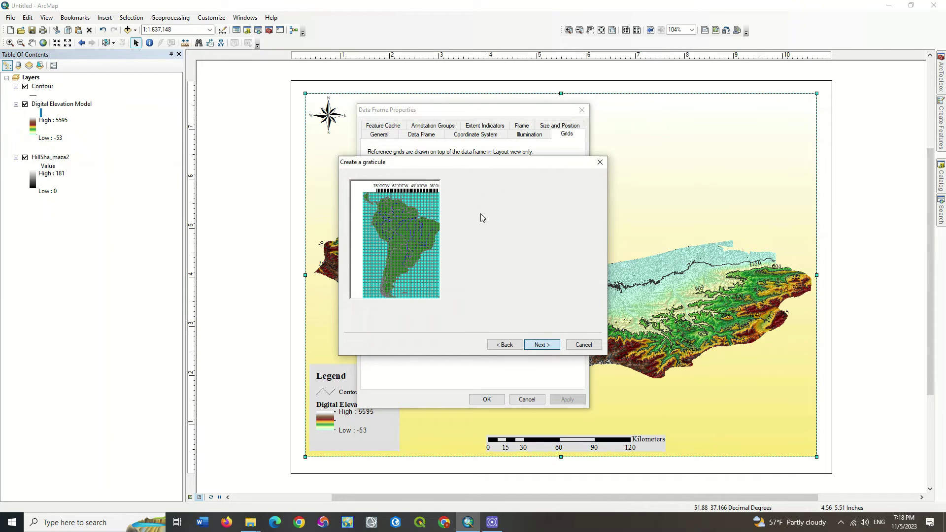
click(464, 197)
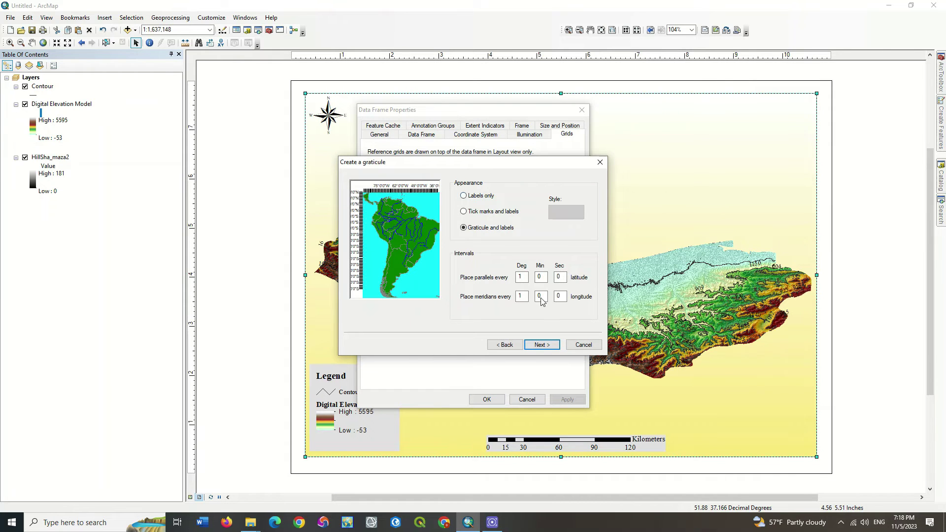
Turn off the graticule's major and minor division ticks and finish it with a calibrated border at its edge.
click(541, 345)
click(463, 198)
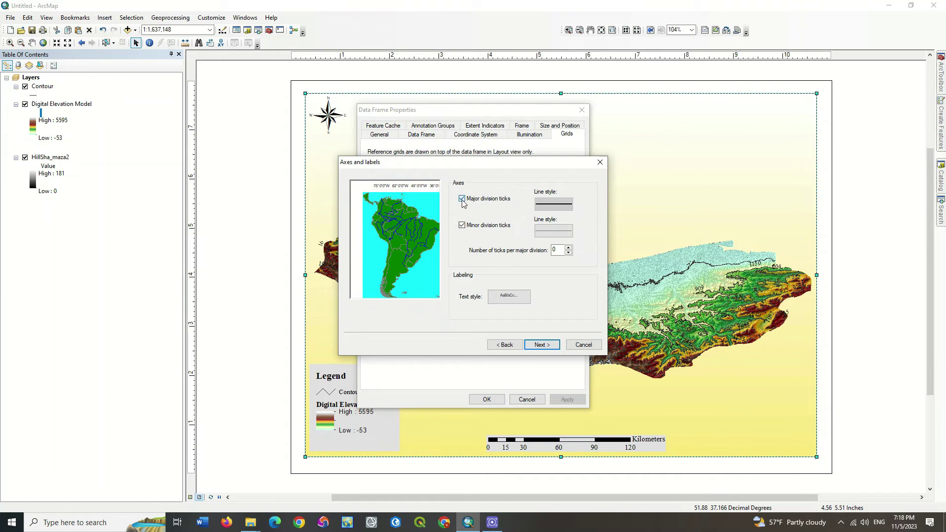
click(471, 223)
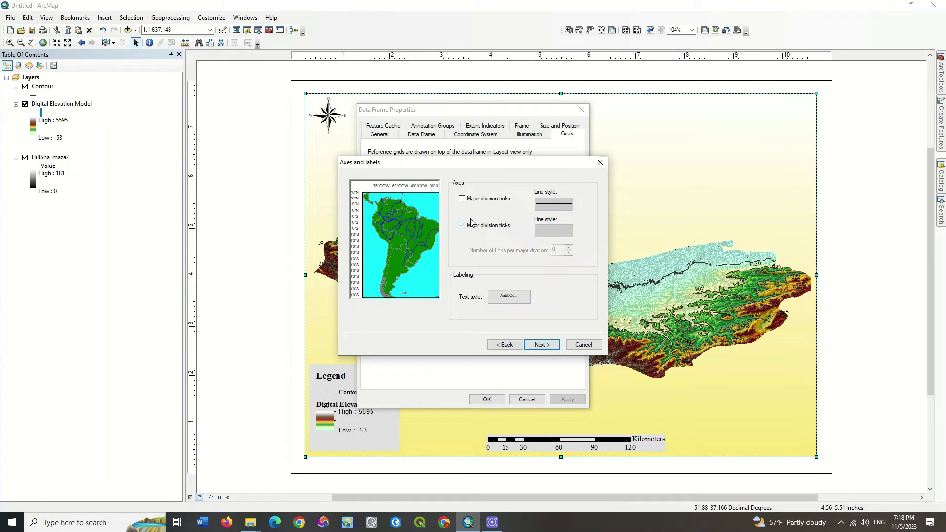
click(542, 344)
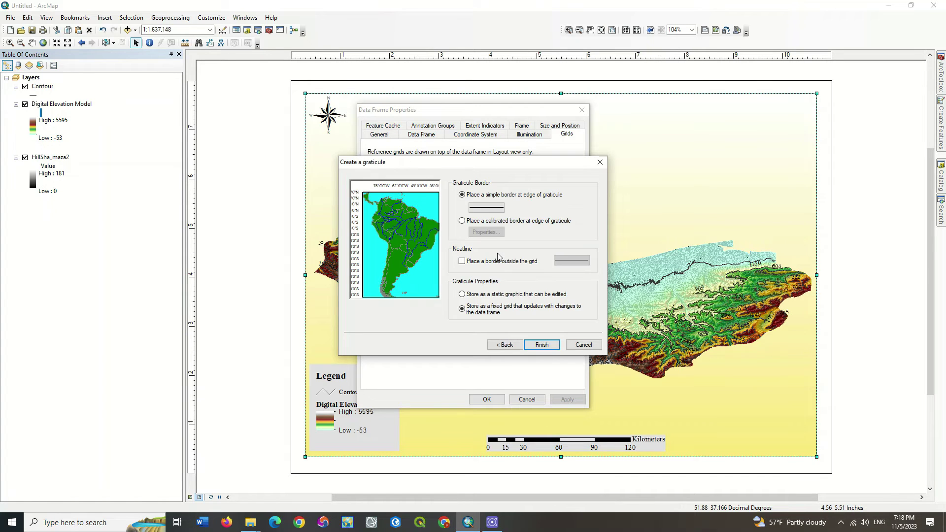
click(476, 220)
click(542, 345)
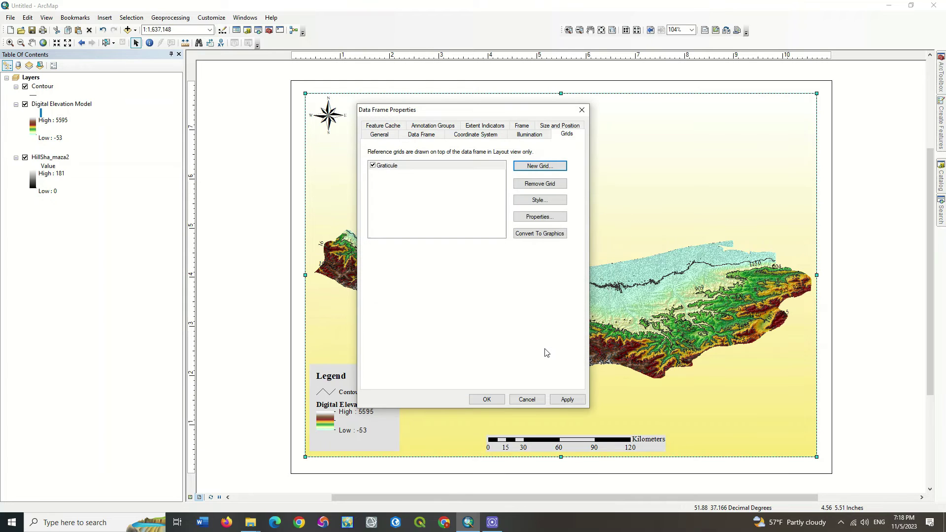
Format the graticule labels as Times New Roman size 8 with vertical left and right labels, and apply the grid to the map.
click(543, 218)
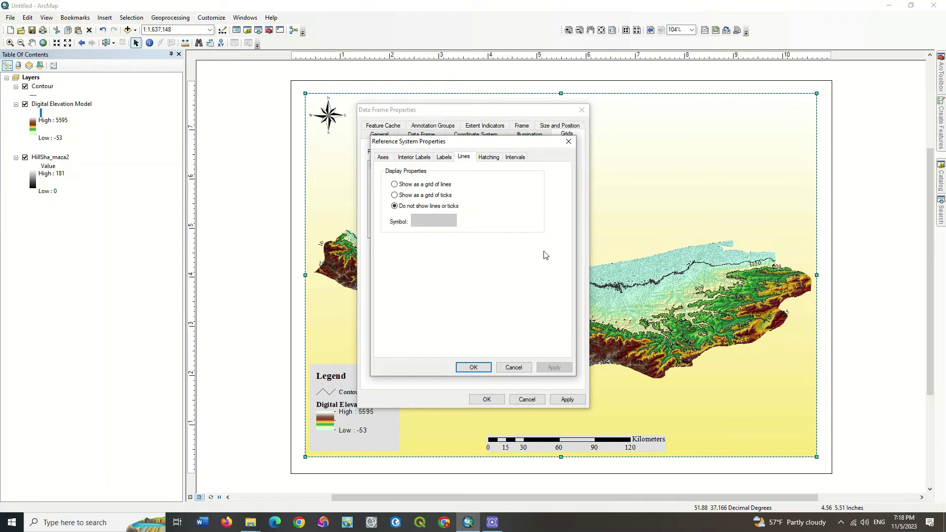
click(449, 160)
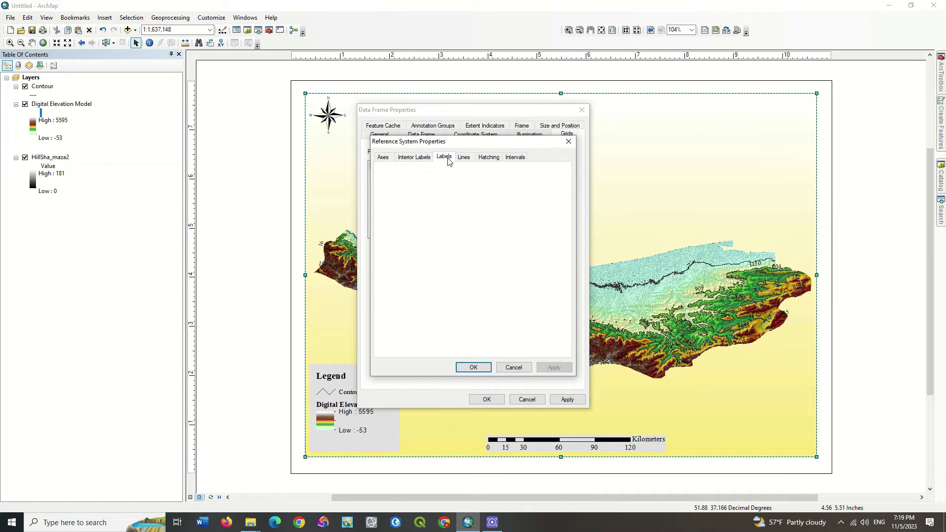
click(524, 237)
text(times)
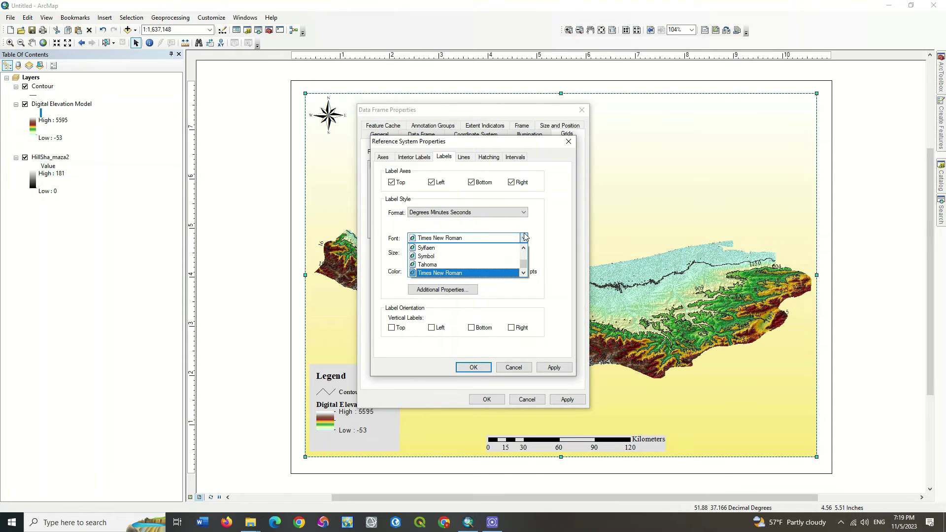
click(525, 237)
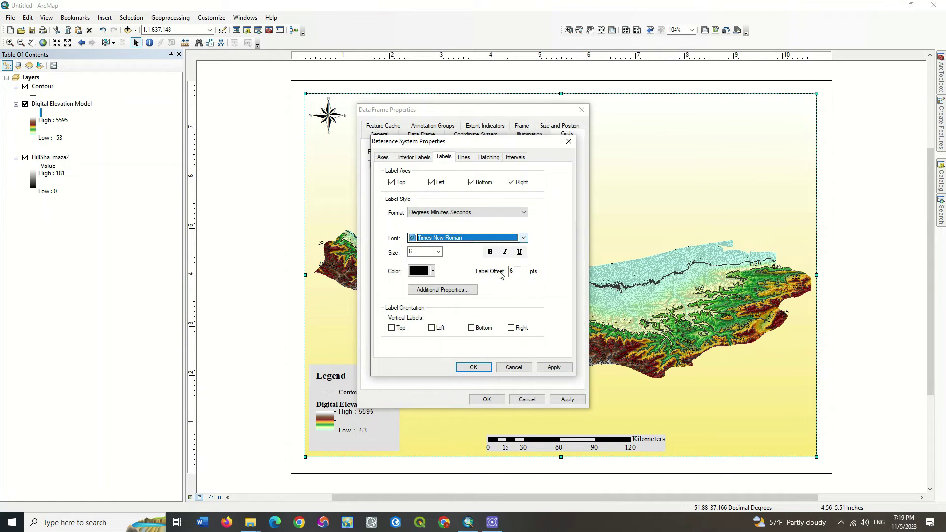
click(431, 328)
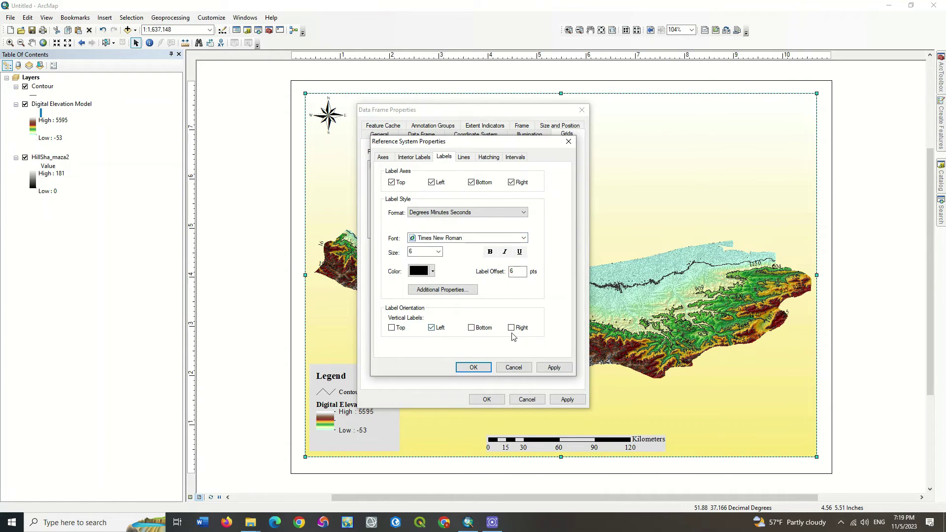
click(438, 252)
click(421, 276)
click(546, 366)
click(513, 370)
click(566, 398)
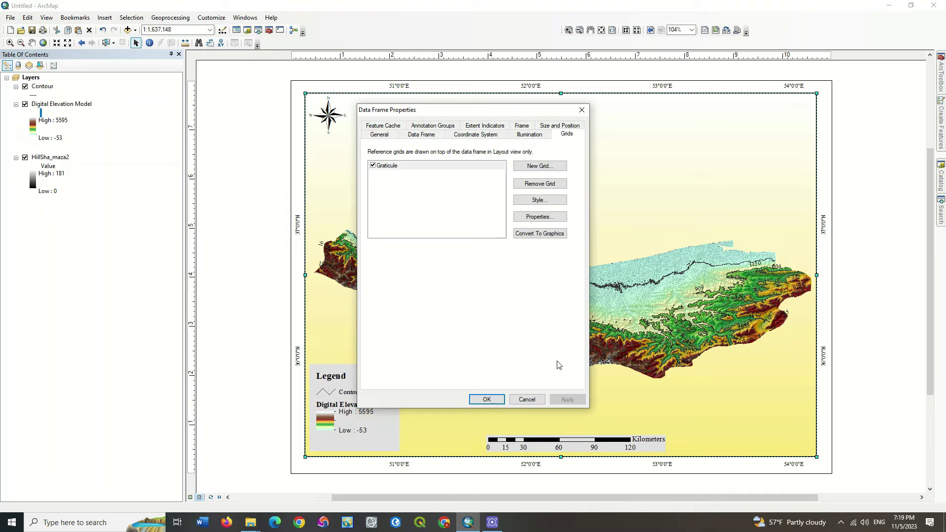
Show the graticule as a grid of lines and apply it to the map.
click(536, 219)
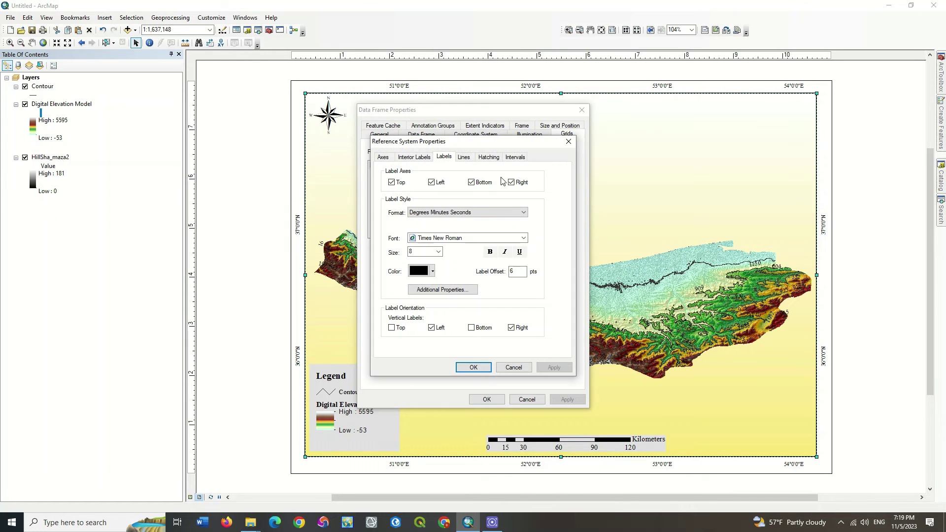
click(467, 158)
click(446, 196)
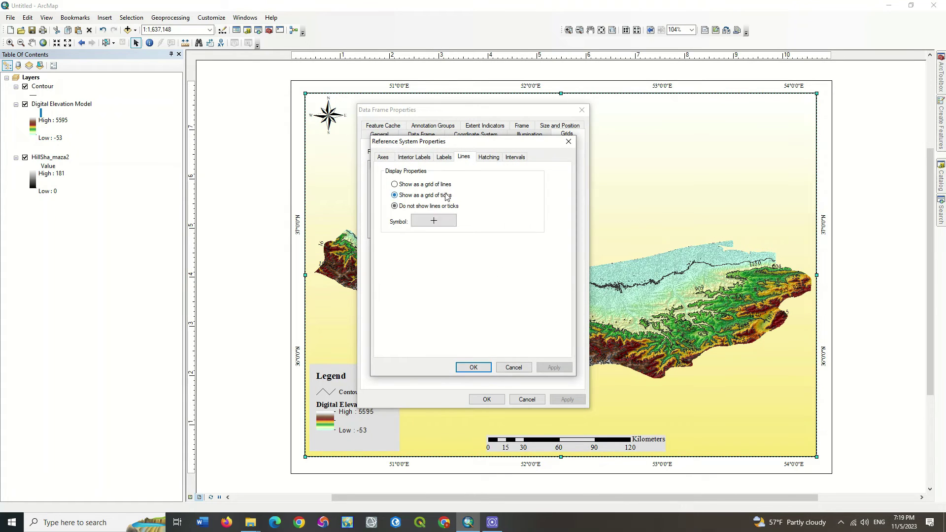
click(437, 186)
click(472, 367)
click(565, 400)
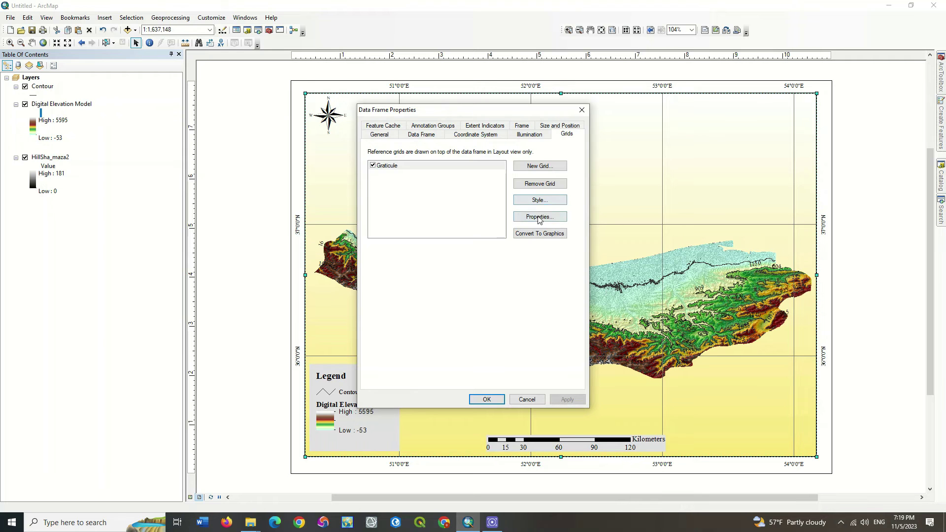
Create a second graticule with Labels only appearance and a simple border at its edge.
click(537, 168)
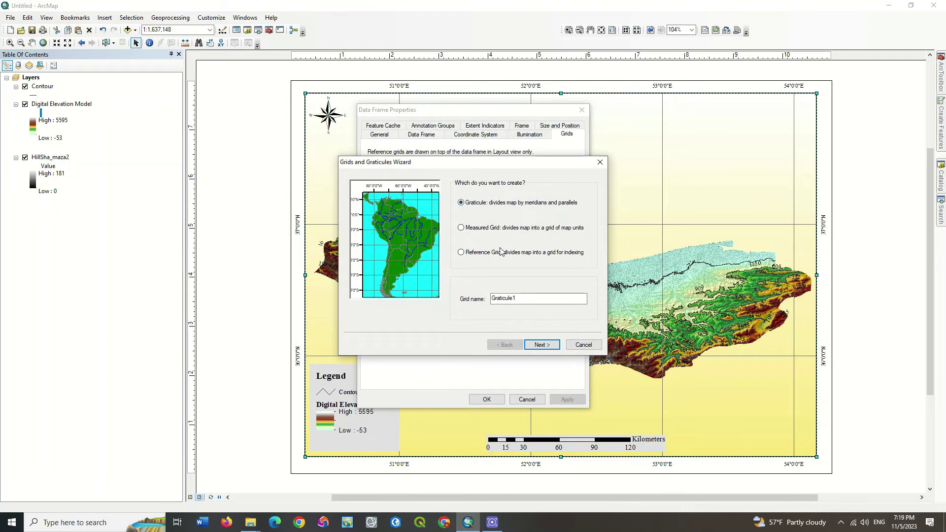
click(542, 345)
click(469, 199)
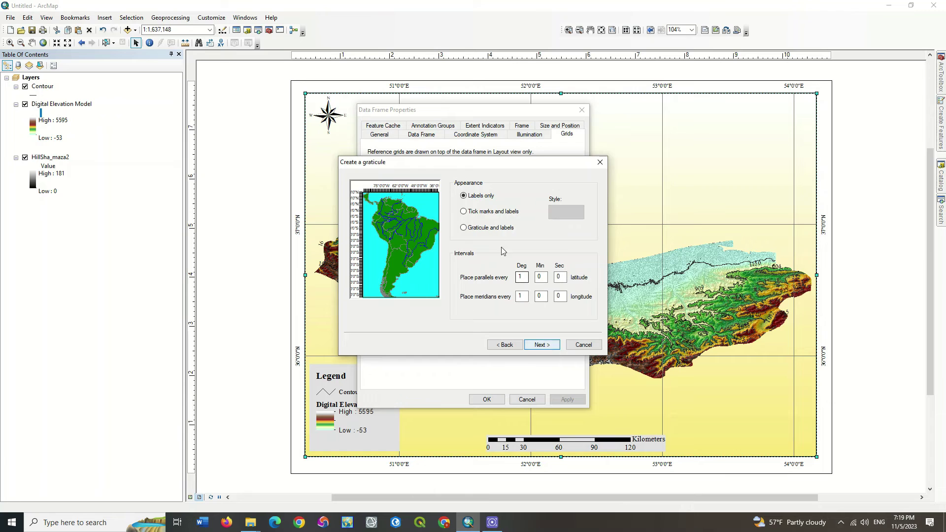
click(487, 212)
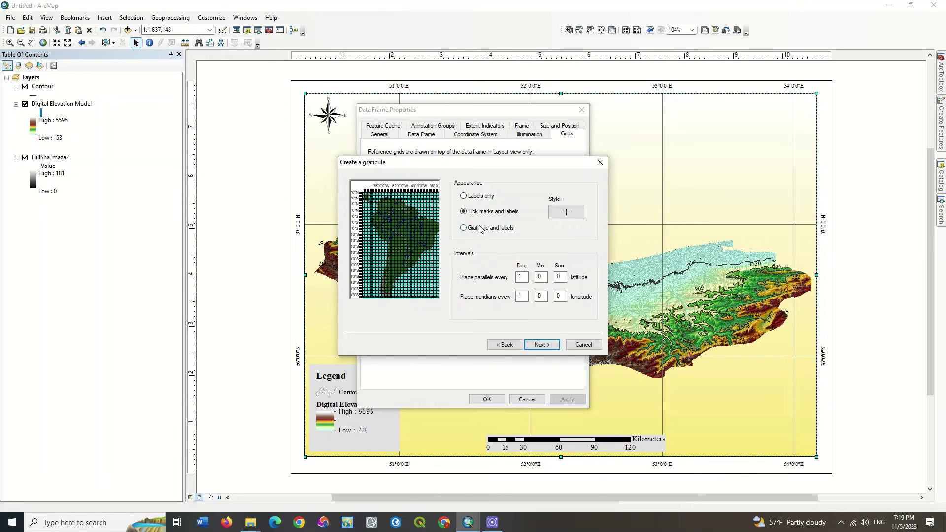
click(481, 228)
click(475, 202)
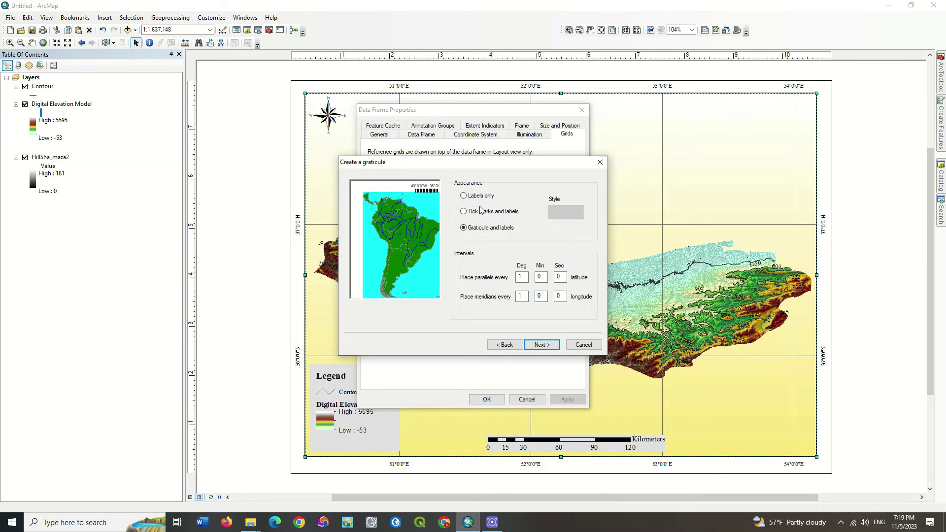
click(533, 346)
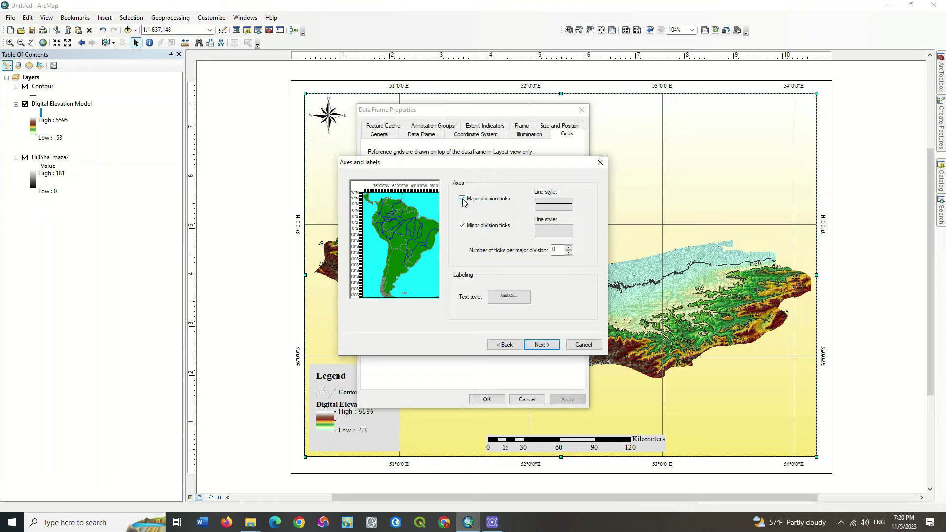
click(541, 344)
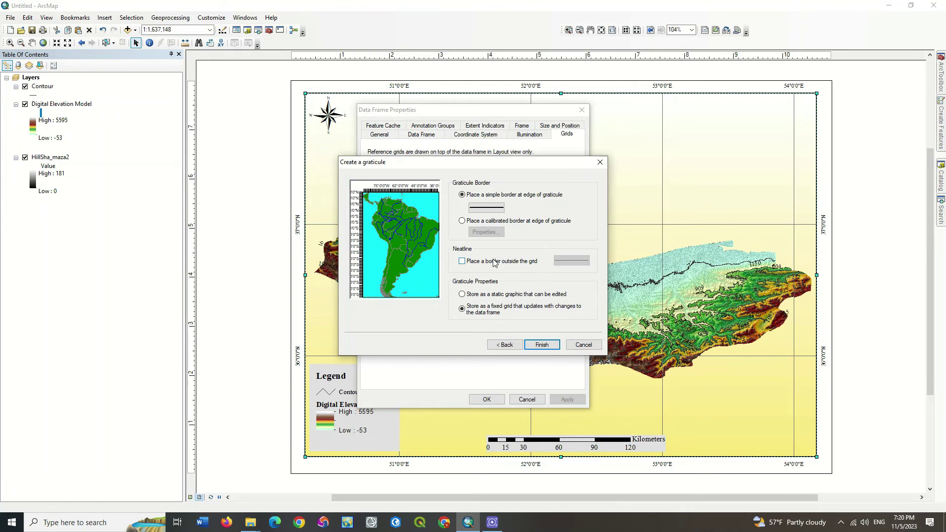
click(542, 345)
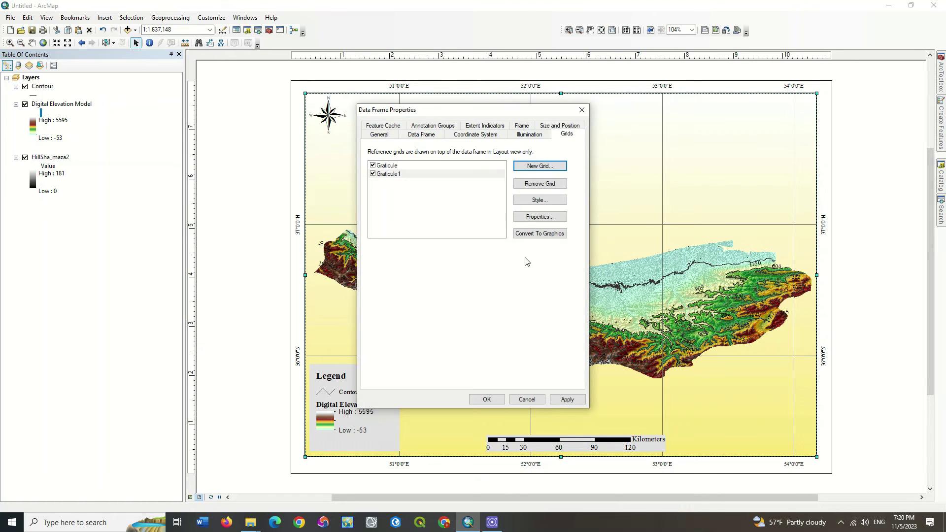
Format the second graticule's labels as Times New Roman size 8 with vertical left and right labels.
click(536, 217)
click(445, 157)
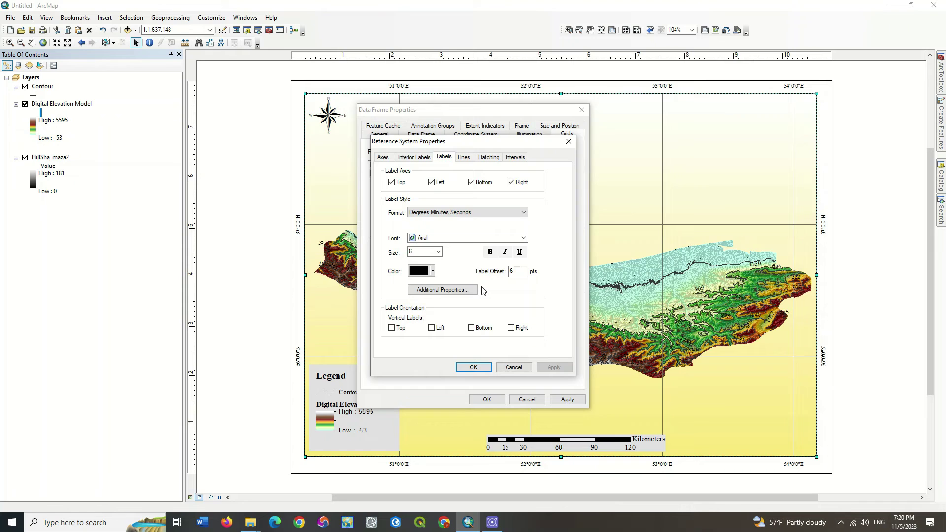
click(524, 238)
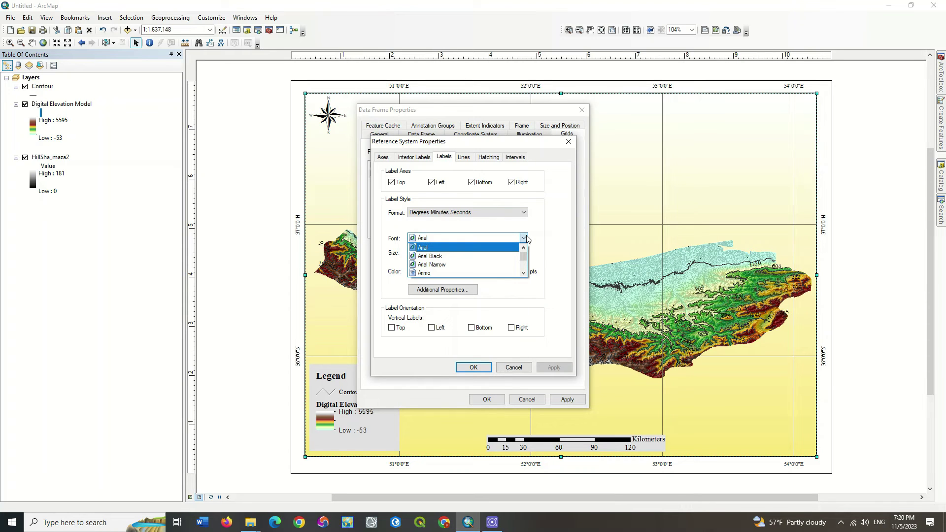
text(ti)
click(525, 238)
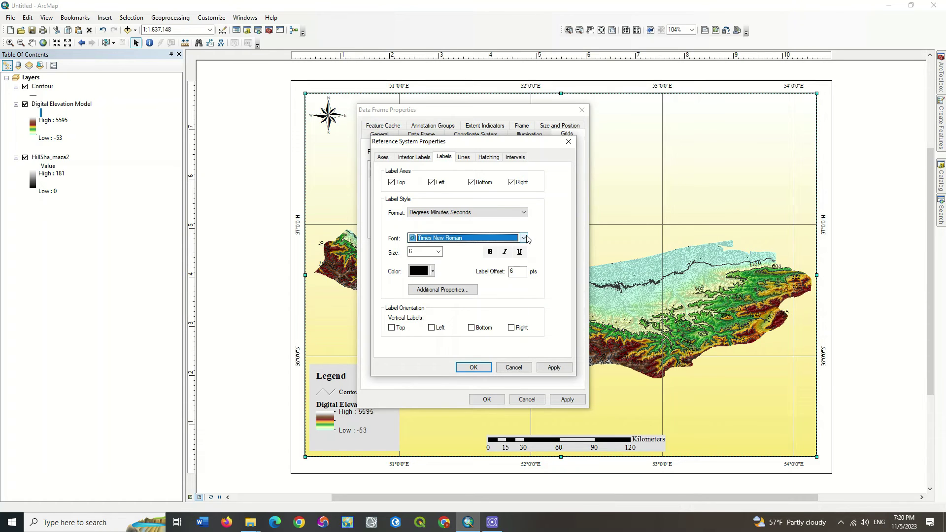
click(439, 330)
click(513, 330)
click(438, 252)
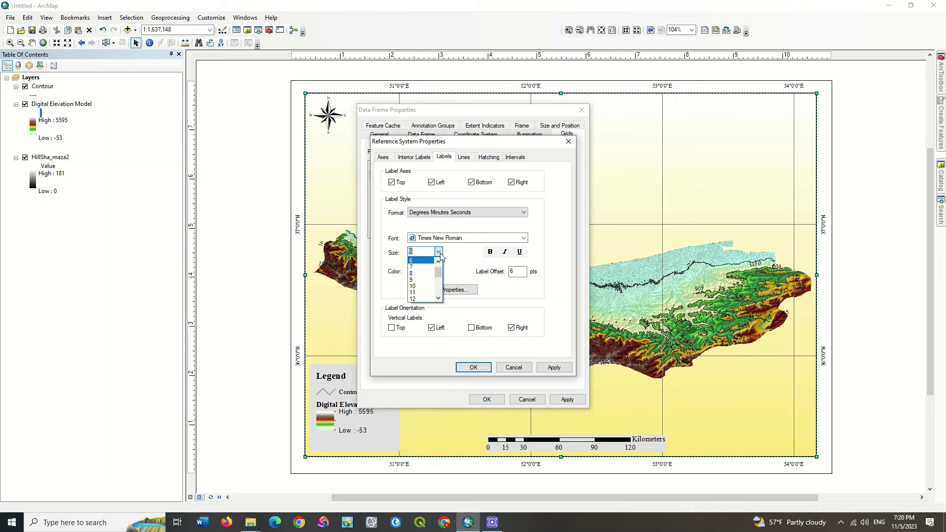
click(422, 273)
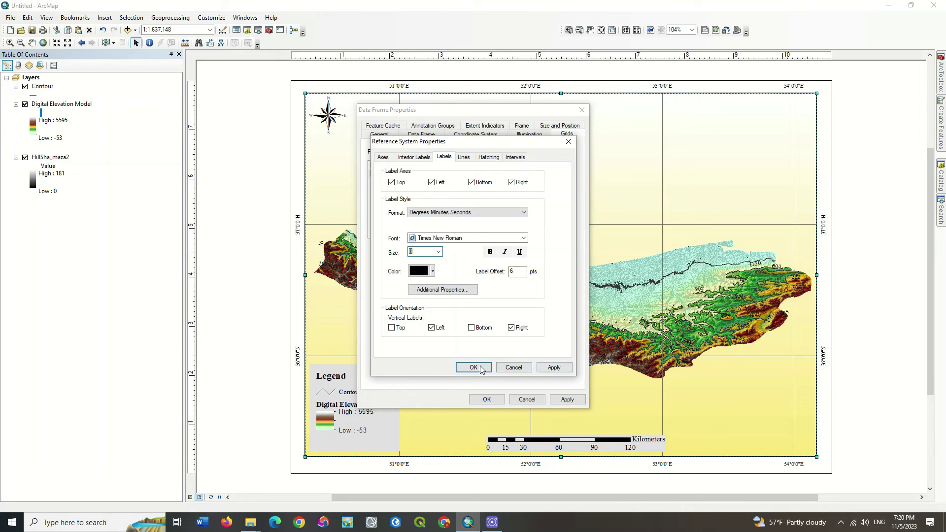
click(480, 366)
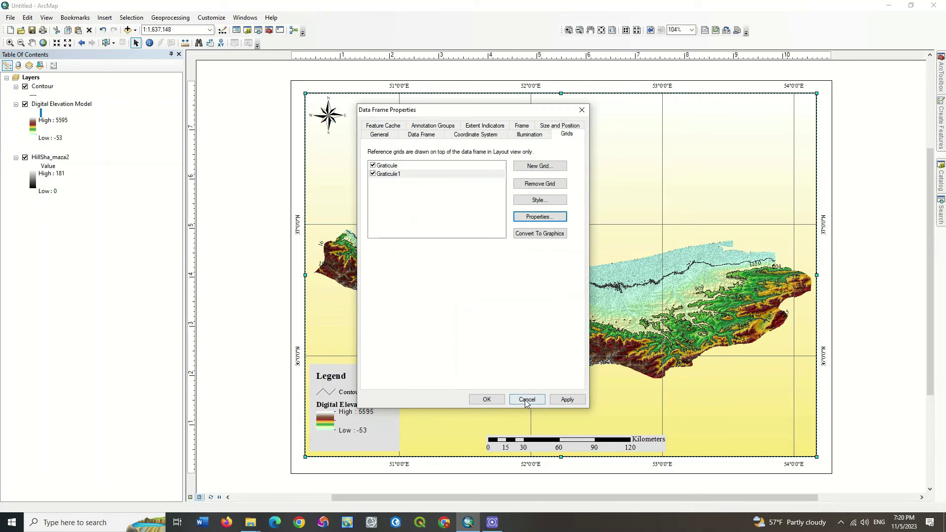
Turn off the first graticule, keeping only Graticule1 on, and apply the grid settings to the map.
click(373, 169)
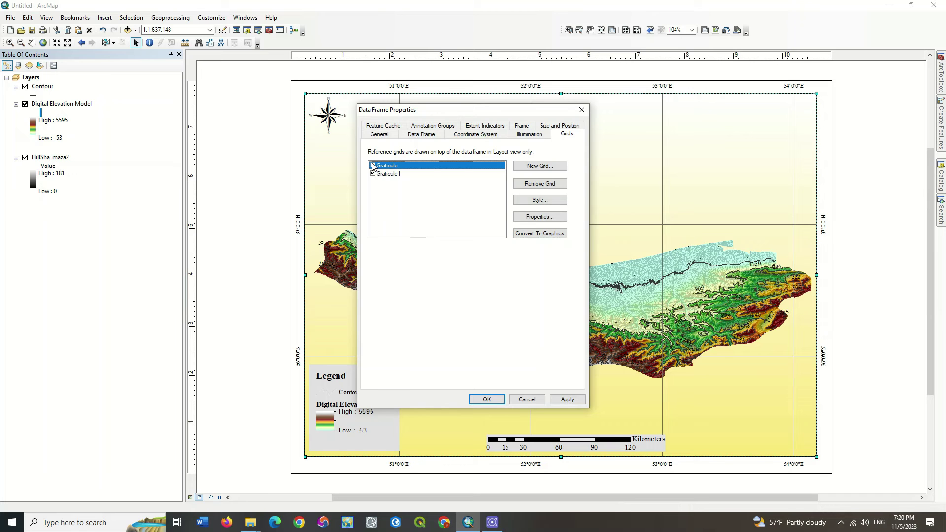
click(566, 399)
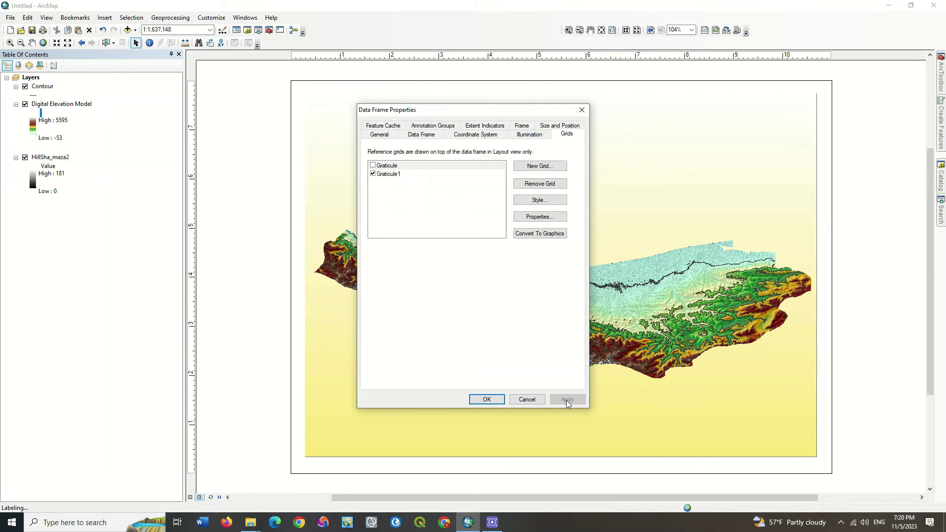
click(486, 399)
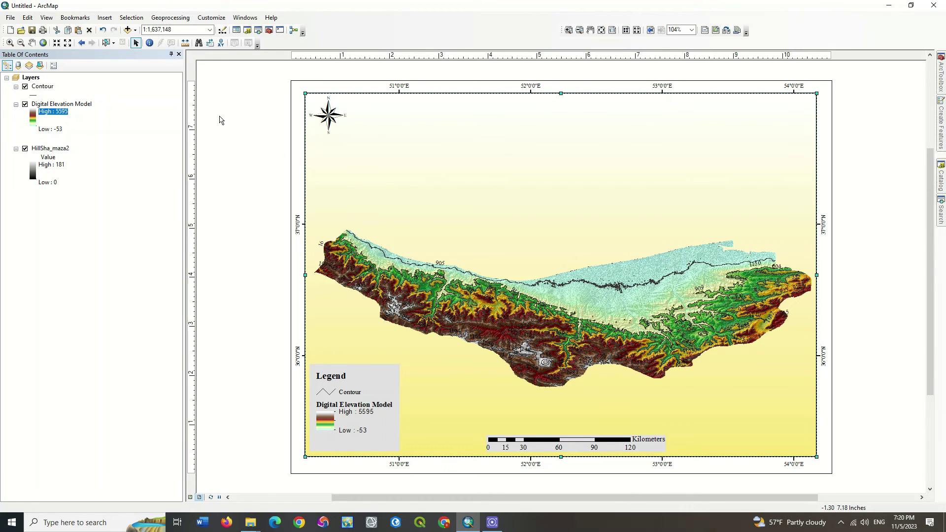
Insert a new data frame with a blank name and stretch it around the map and its coordinate labels as an outer border.
click(104, 17)
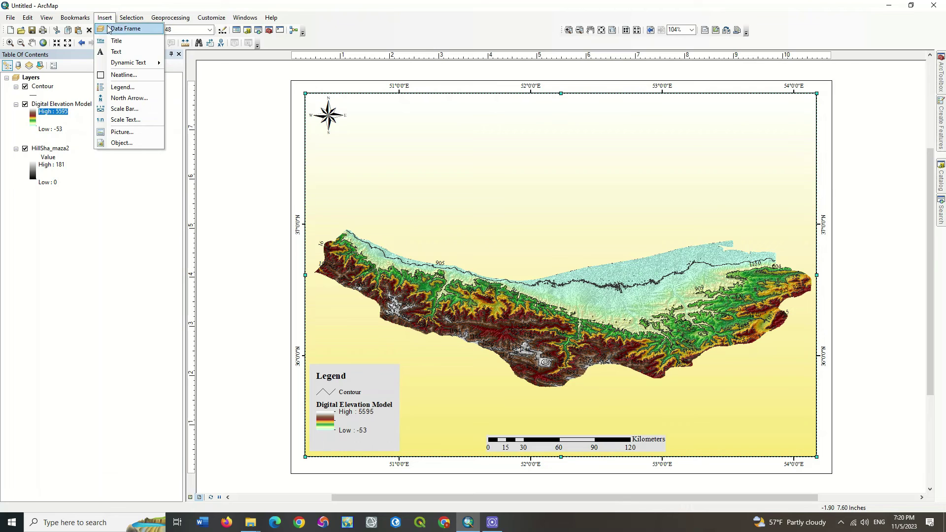
click(113, 28)
click(65, 211)
click(66, 211)
key(BackSpace)
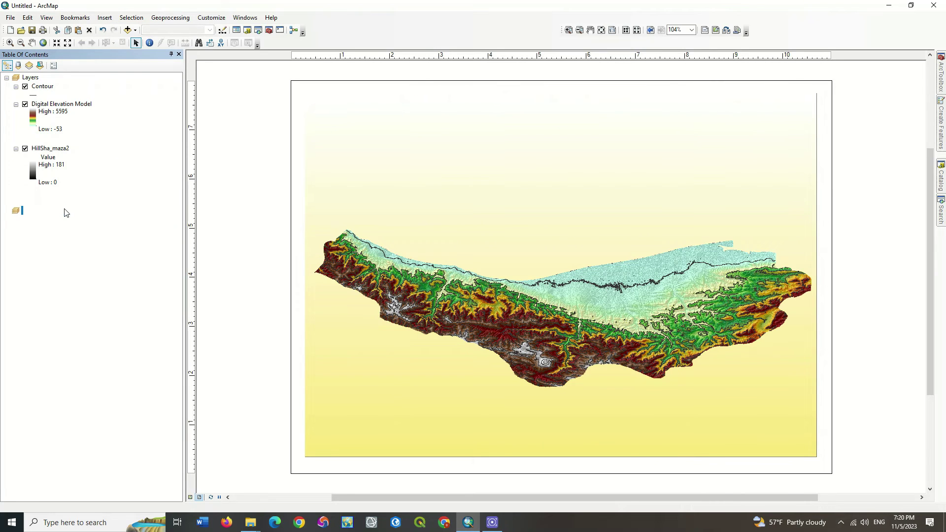
drag(522, 255, 477, 196)
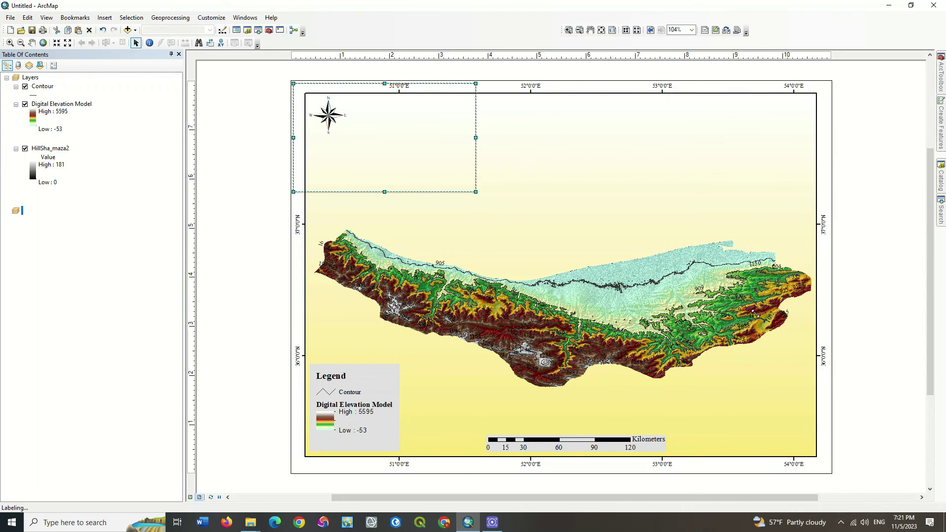
Adjust the upper, lower and right edges of the map's data frame slightly to even its margins within the outer border.
click(644, 182)
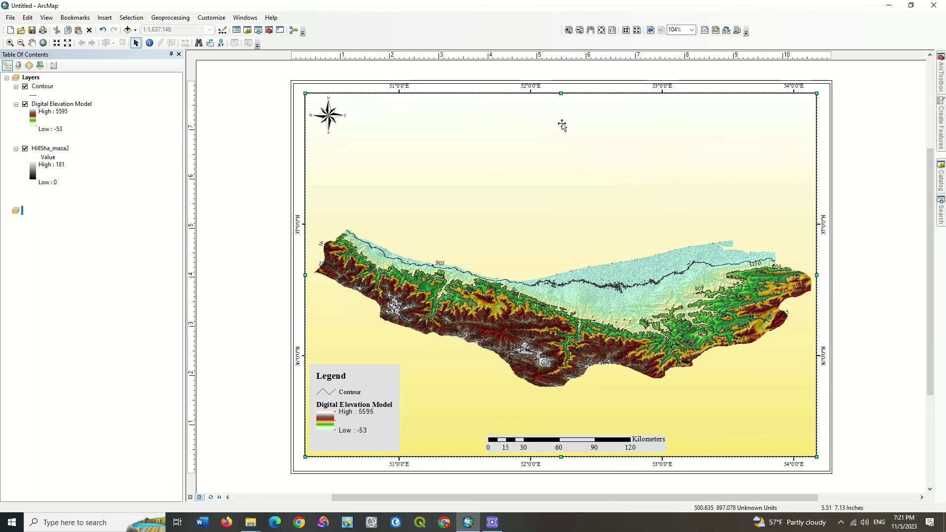
drag(561, 93, 561, 95)
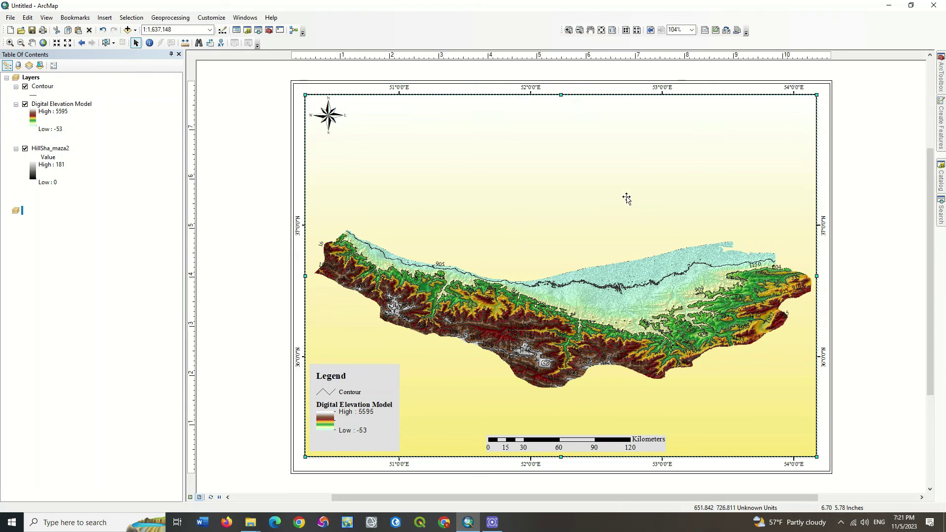
drag(561, 457, 561, 458)
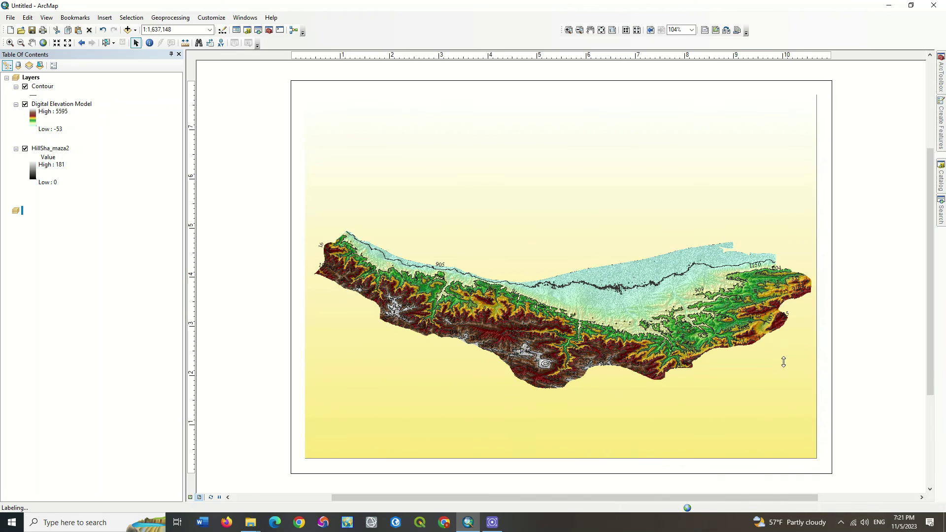
click(818, 277)
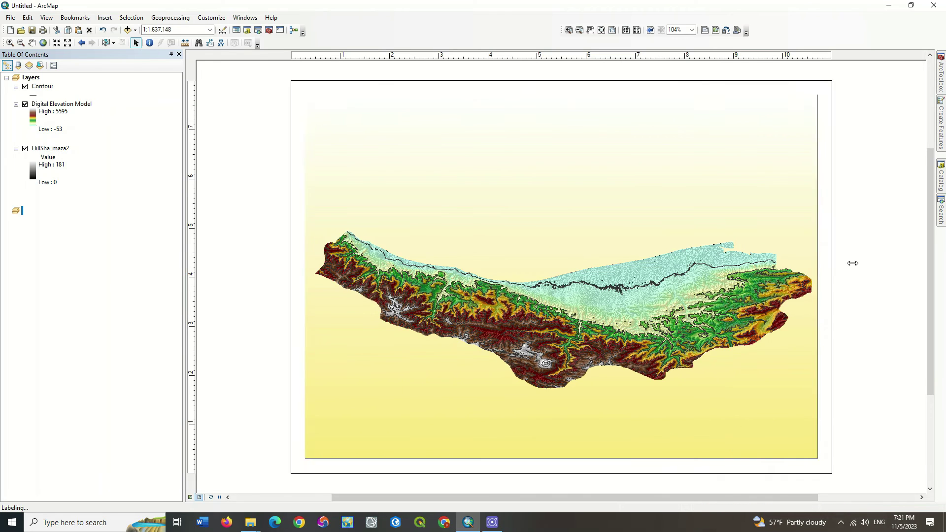
Export the map layout to the Desktop as a 400 dpi PNG image named Topo_New1.
click(10, 18)
click(75, 169)
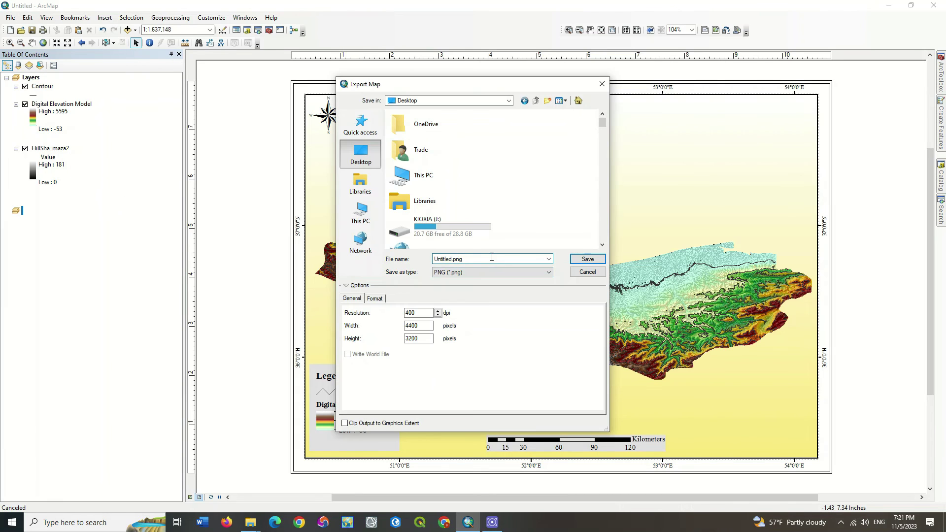
text(Topo)
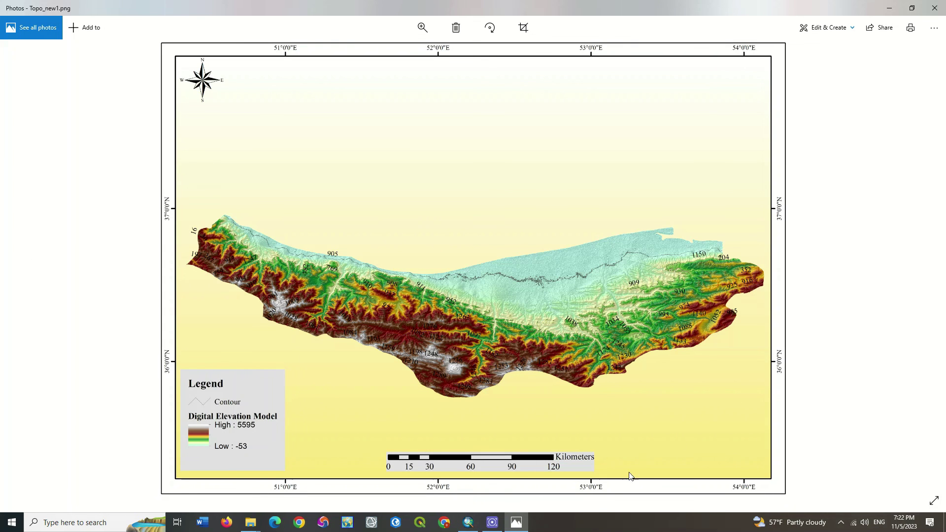
In Photos, examine the exported Topo_New1.png closely, checking the relief shading, contour lines and contour labels across the map.
click(663, 324)
scroll(662, 323, up, 3)
scroll(665, 315, up, 3)
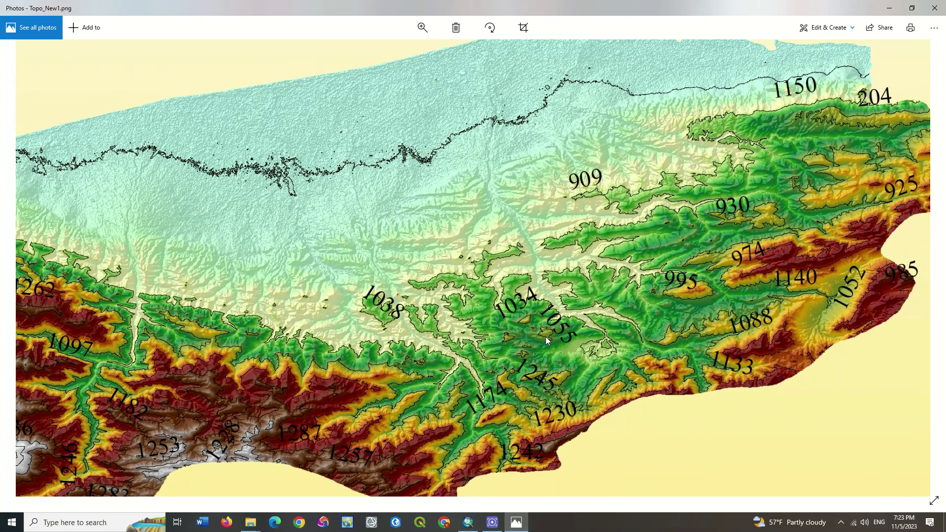
drag(545, 336, 634, 320)
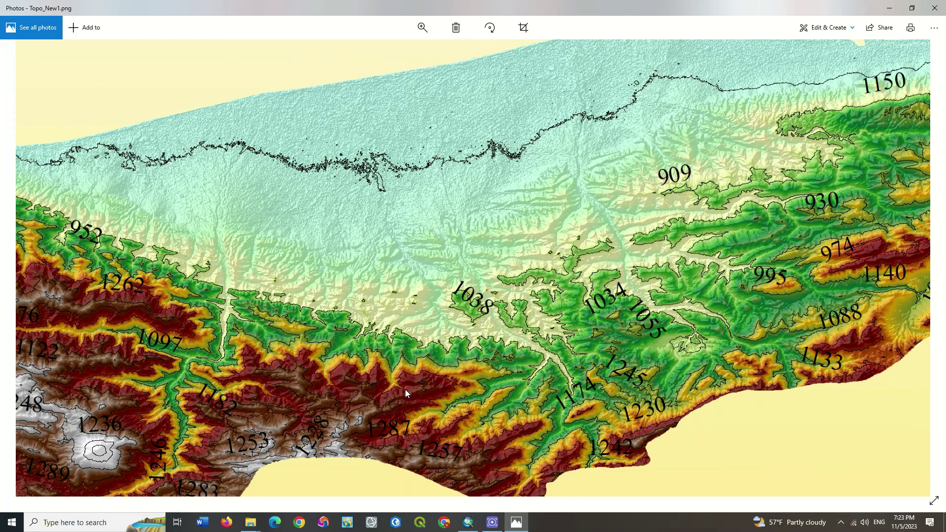
drag(405, 389, 670, 306)
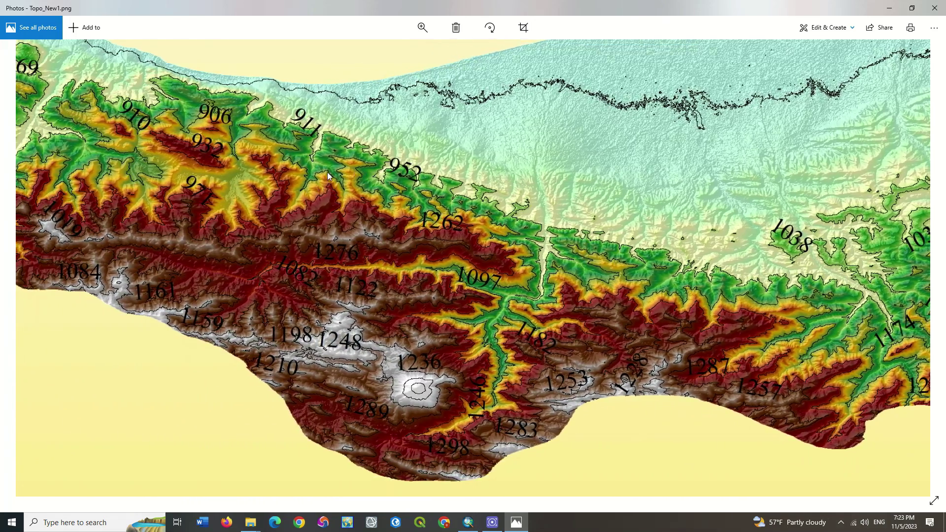
drag(323, 177, 566, 292)
drag(247, 207, 492, 295)
drag(661, 414, 344, 172)
drag(586, 369, 367, 467)
scroll(511, 304, down, 5)
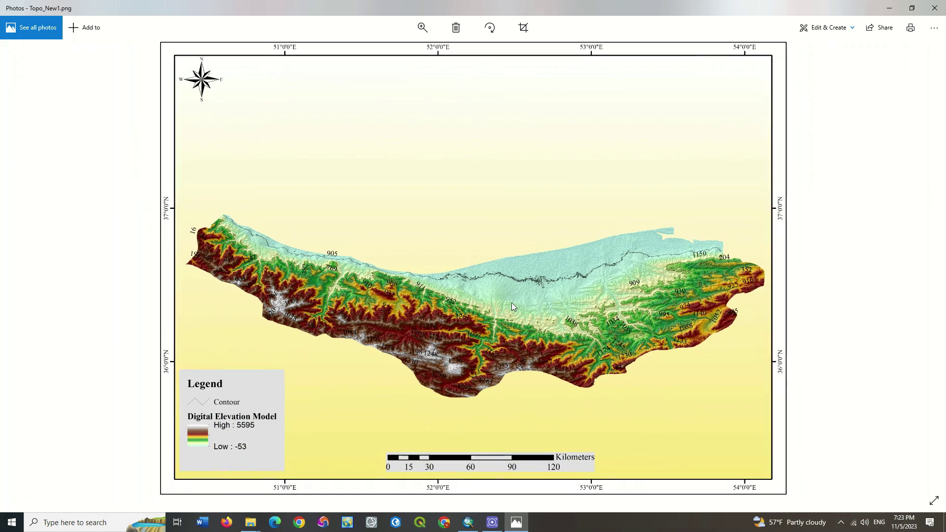